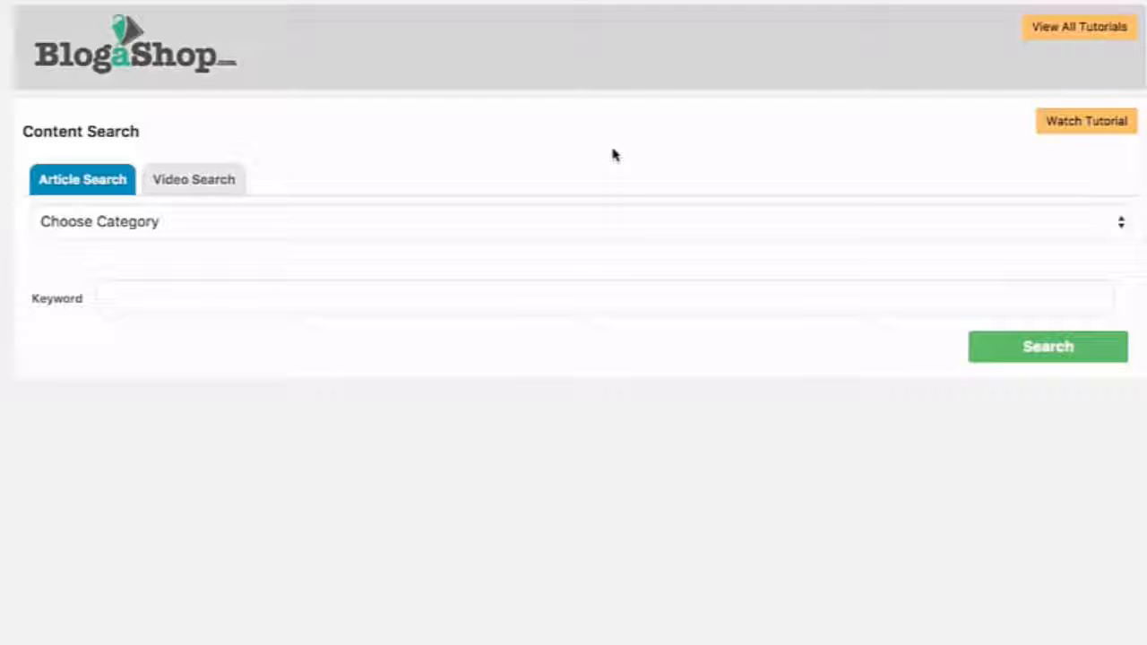
Search for articles in the Health and Fitness category, limited to the Health and Fitness subcategory
{"action": "scroll", "coordinate": [613, 155], "scroll_direction": "down", "scroll_amount": 1}
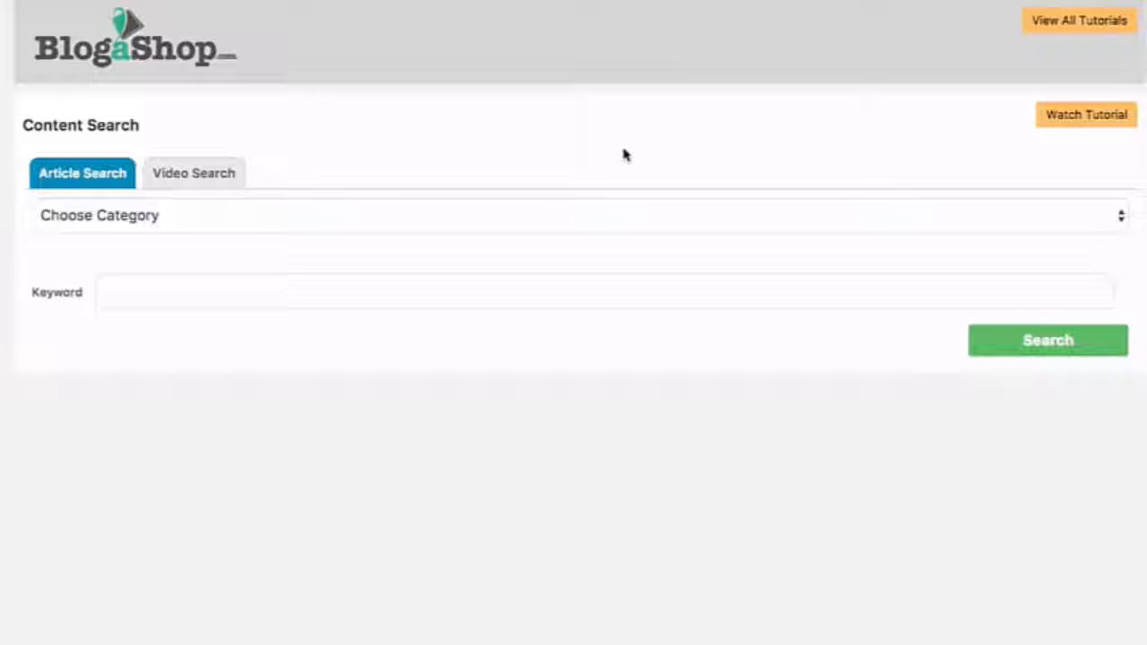
{"action": "left_click", "coordinate": [157, 226]}
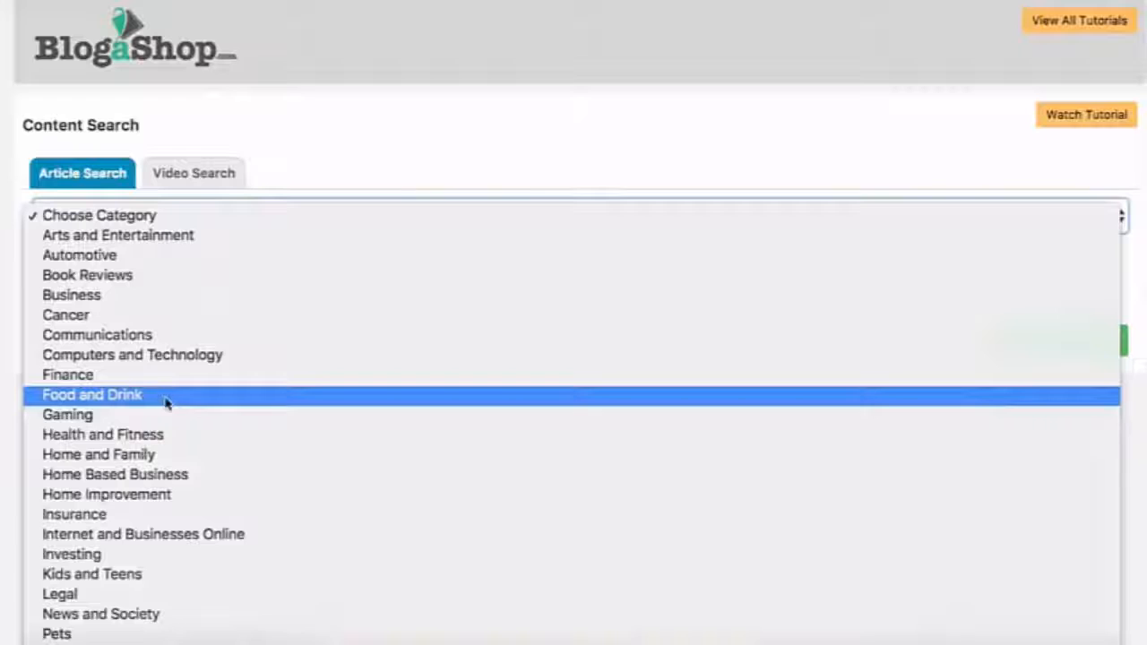
{"action": "left_click", "coordinate": [164, 437]}
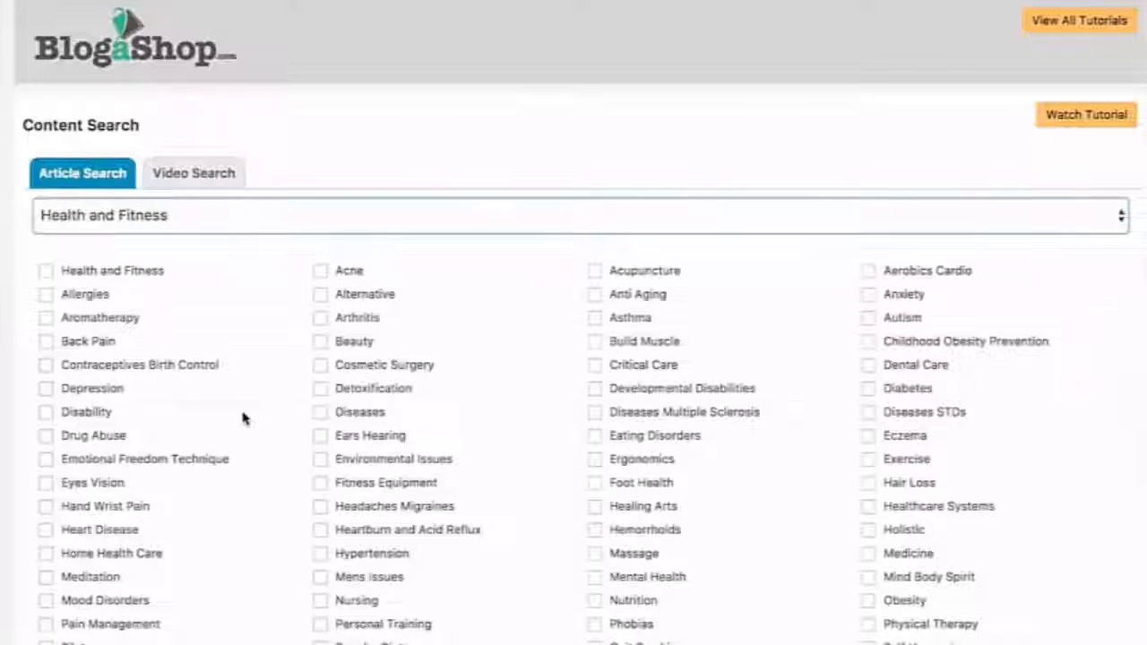
{"action": "scroll", "coordinate": [542, 268], "scroll_direction": "down", "scroll_amount": 3}
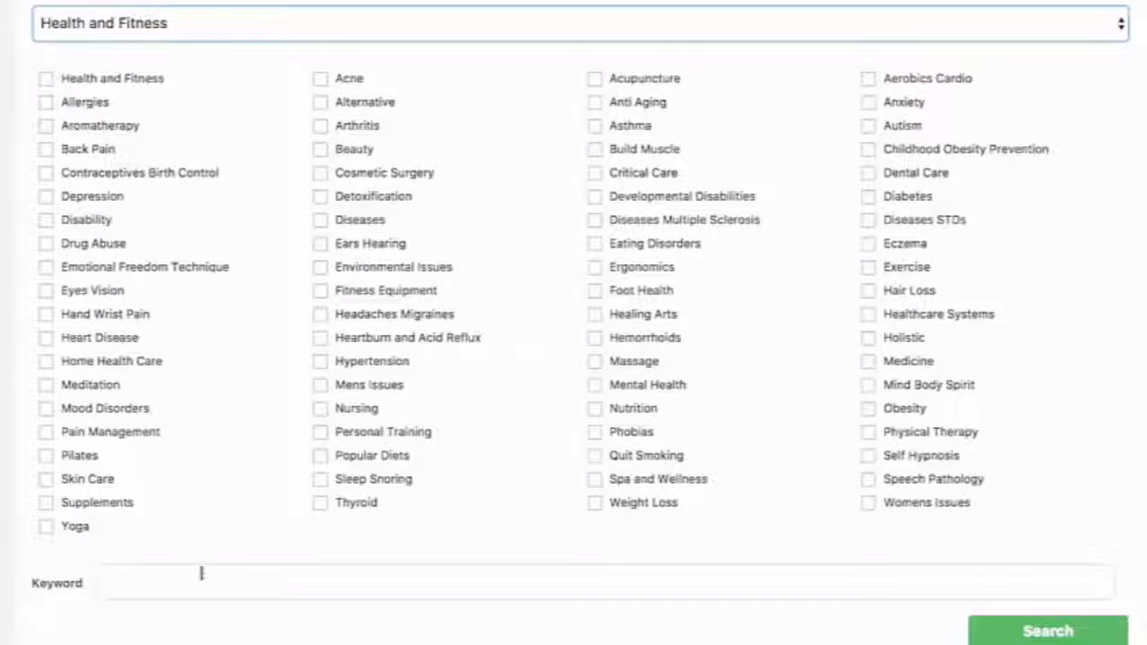
{"action": "left_click", "coordinate": [47, 79]}
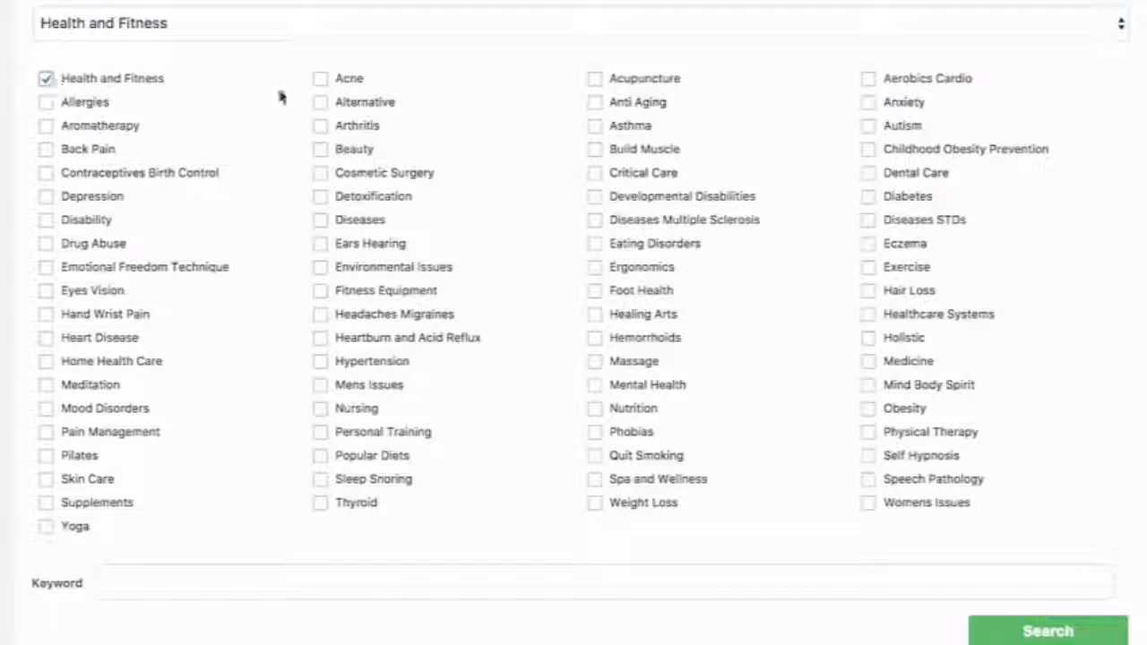
{"action": "left_click", "coordinate": [1033, 630]}
Preview the full text of the articles "Could You and Your Partner Benefit From Relationship Therapy" and "Food Poison and How To Deal With It"
{"action": "scroll", "coordinate": [765, 525], "scroll_direction": "down", "scroll_amount": 8}
{"action": "scroll", "coordinate": [766, 525], "scroll_direction": "down", "scroll_amount": 3}
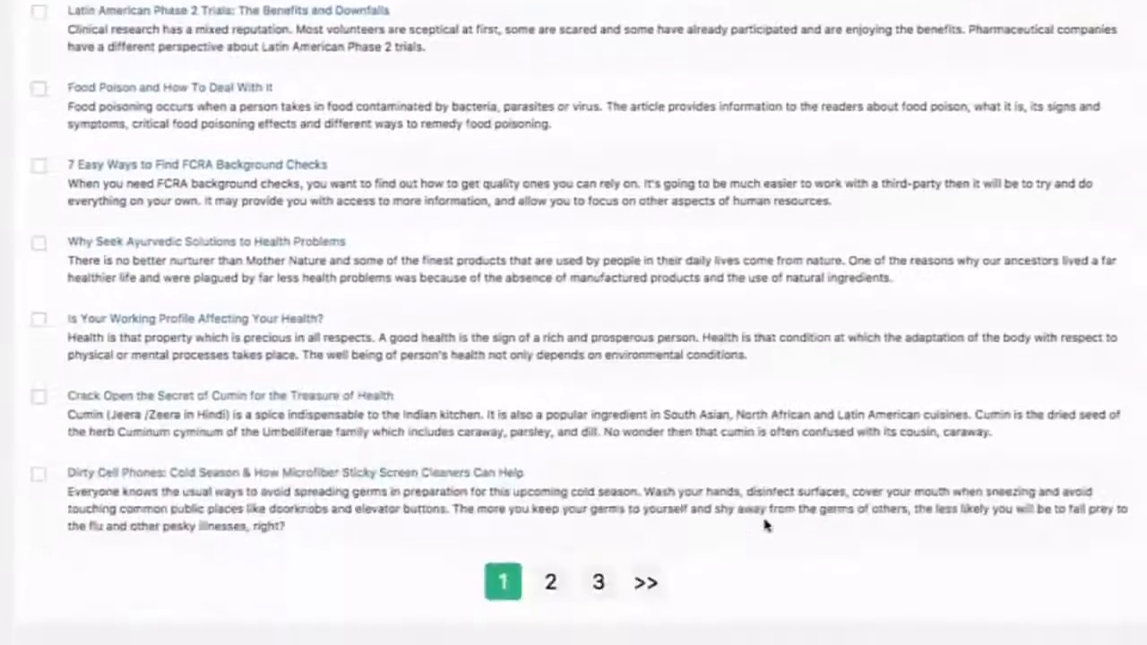
{"action": "scroll", "coordinate": [765, 525], "scroll_direction": "up", "scroll_amount": 5}
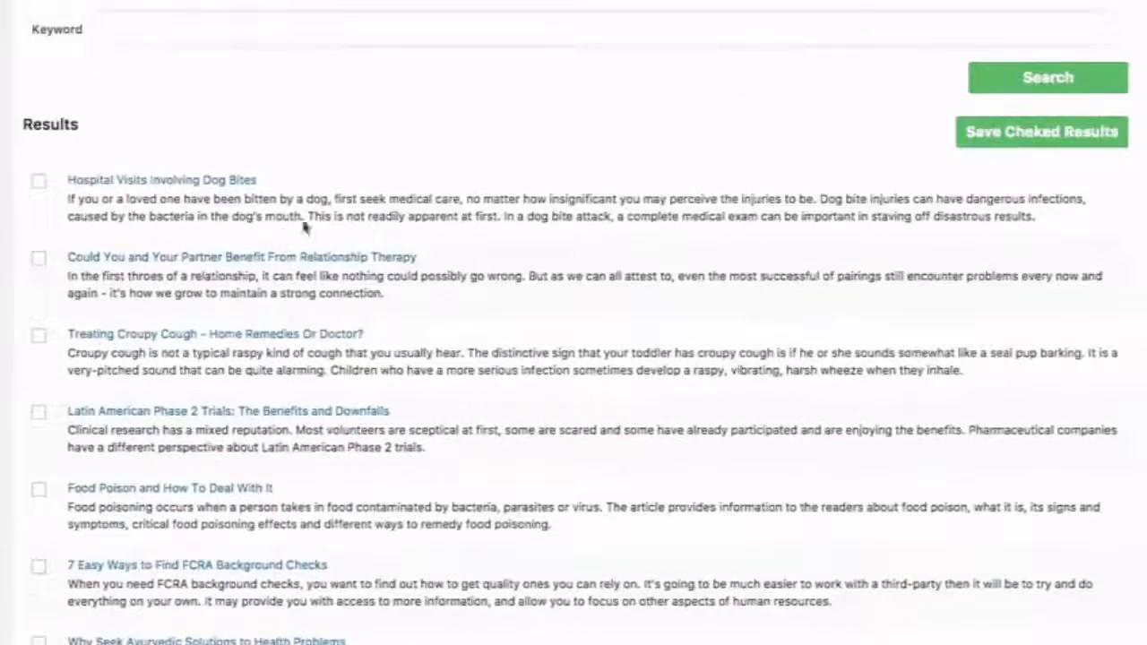
{"action": "left_click", "coordinate": [184, 257]}
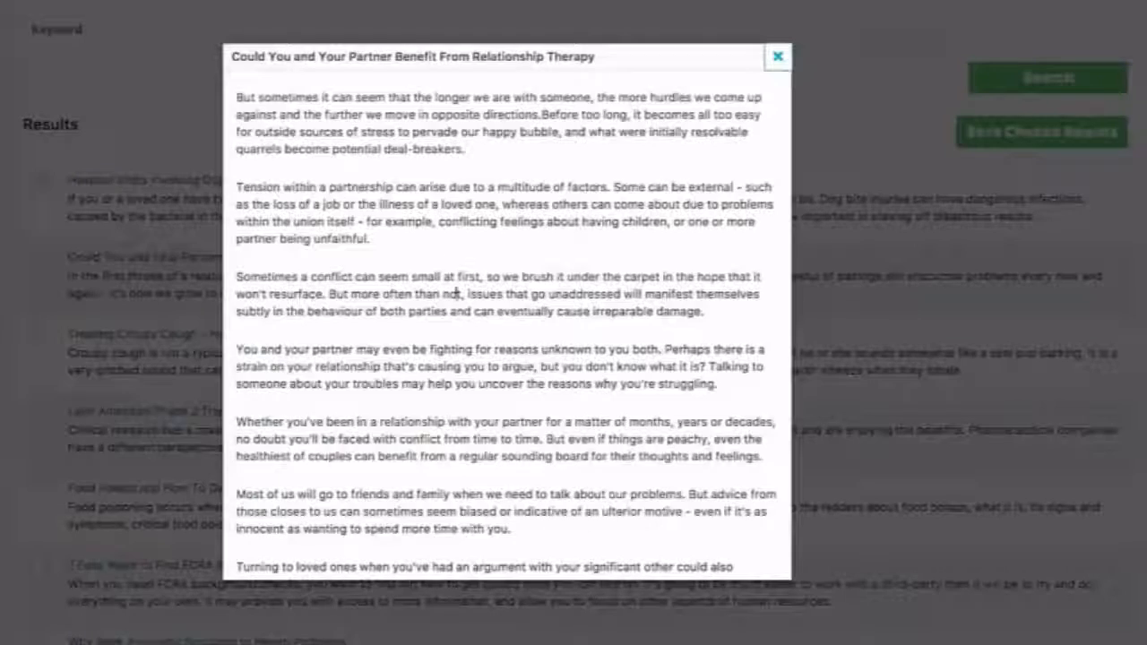
{"action": "scroll", "coordinate": [455, 294], "scroll_direction": "down", "scroll_amount": 10}
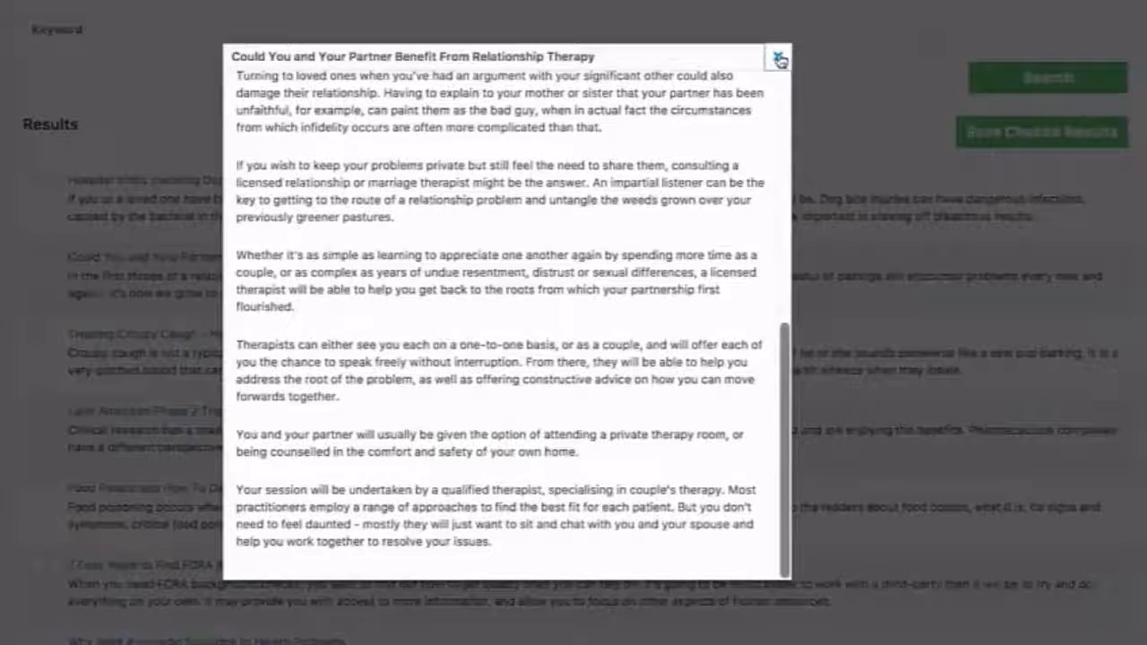
{"action": "left_click", "coordinate": [780, 60]}
{"action": "scroll", "coordinate": [269, 416], "scroll_direction": "down", "scroll_amount": 1}
{"action": "left_click", "coordinate": [221, 437]}
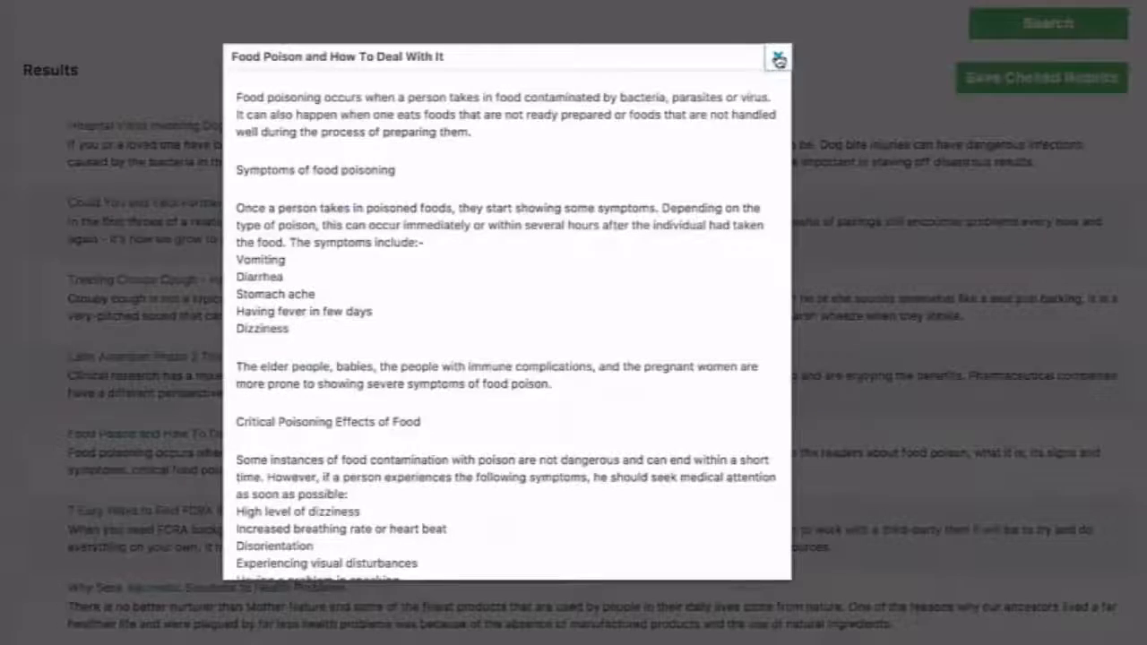
{"action": "left_click", "coordinate": [778, 58]}
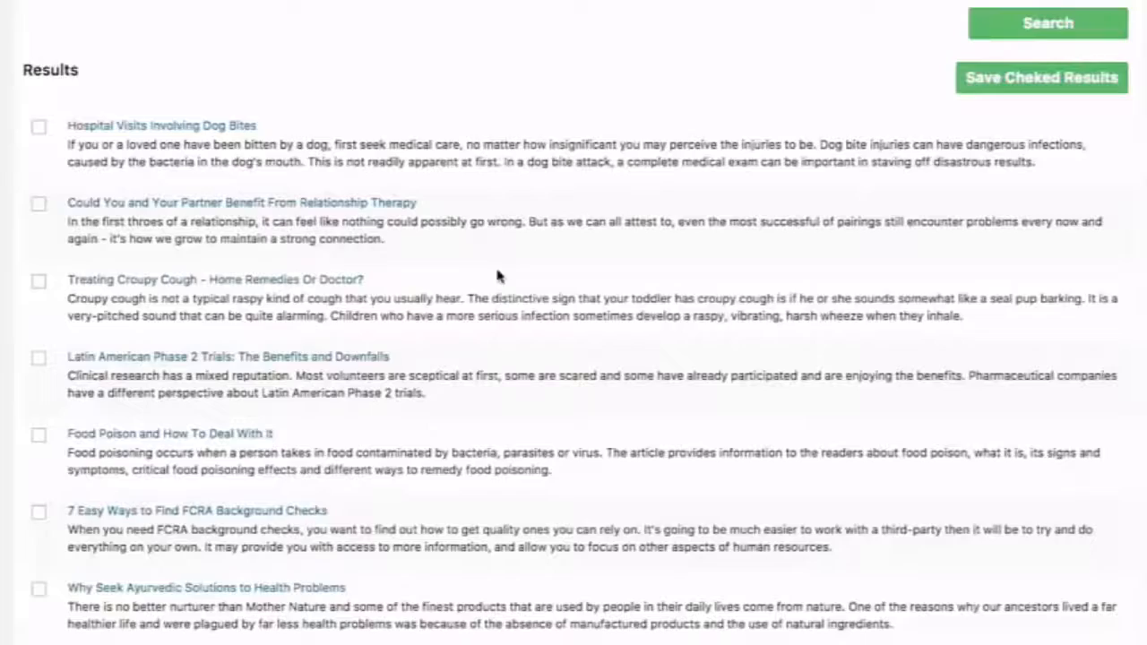
Select and save the four consecutive articles from "Food Poison and How To Deal With It" through "Is Your Working Profile Affecting Your Health?"
{"action": "scroll", "coordinate": [134, 376], "scroll_direction": "down", "scroll_amount": 1}
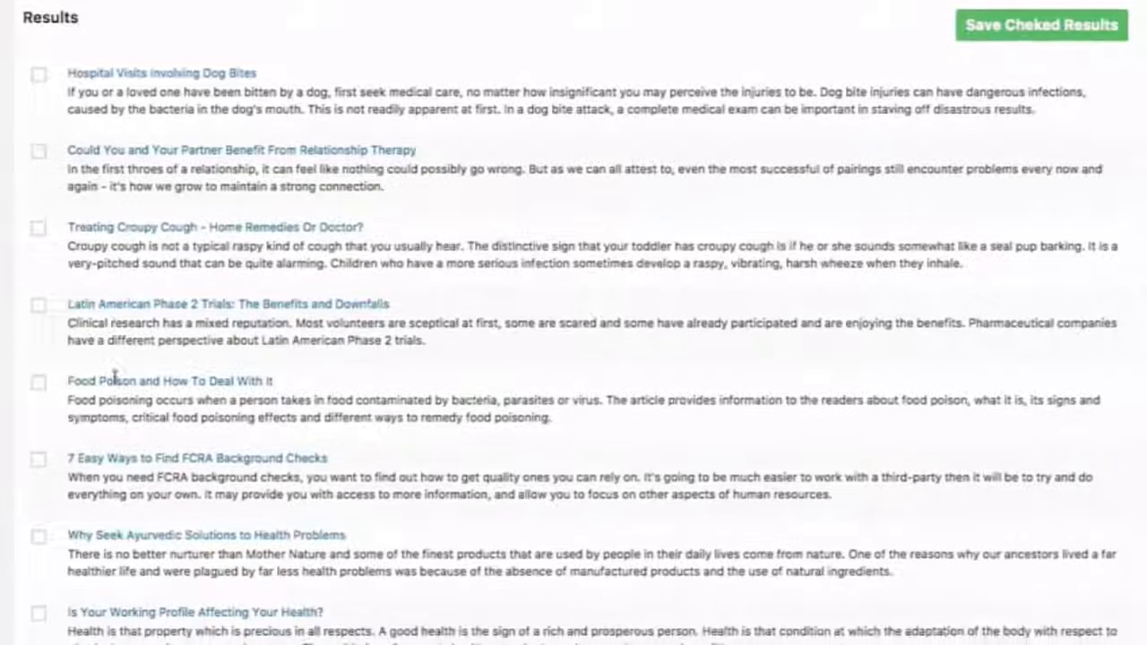
{"action": "scroll", "coordinate": [122, 367], "scroll_direction": "down", "scroll_amount": 1}
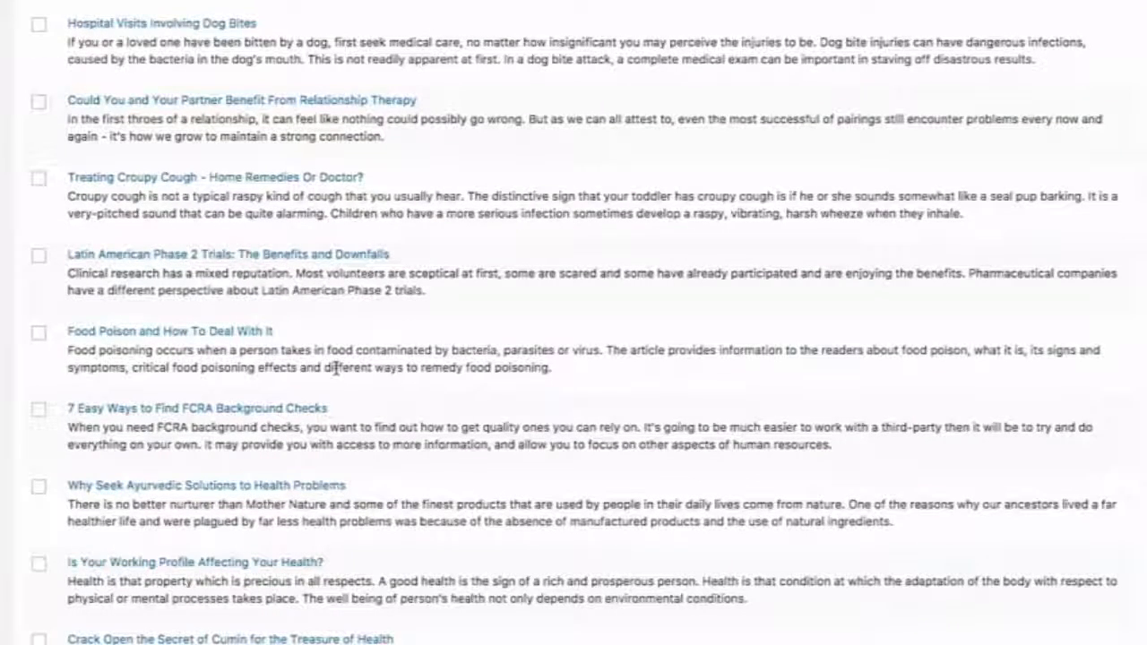
{"action": "left_click", "coordinate": [39, 410]}
{"action": "left_click", "coordinate": [38, 332]}
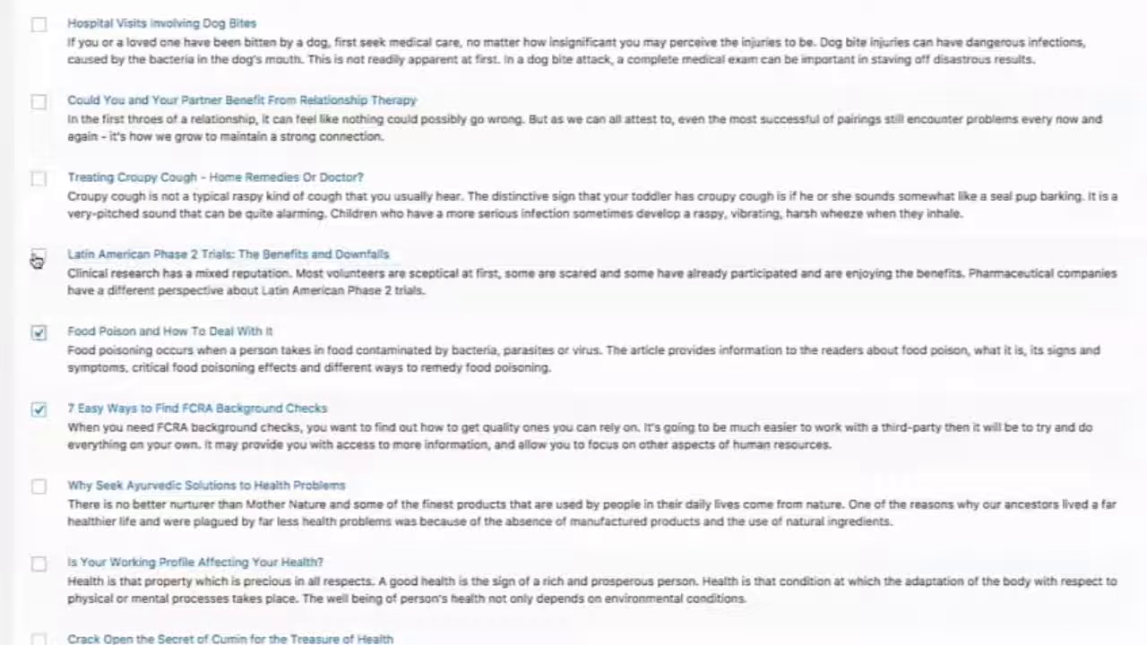
{"action": "left_click", "coordinate": [38, 487]}
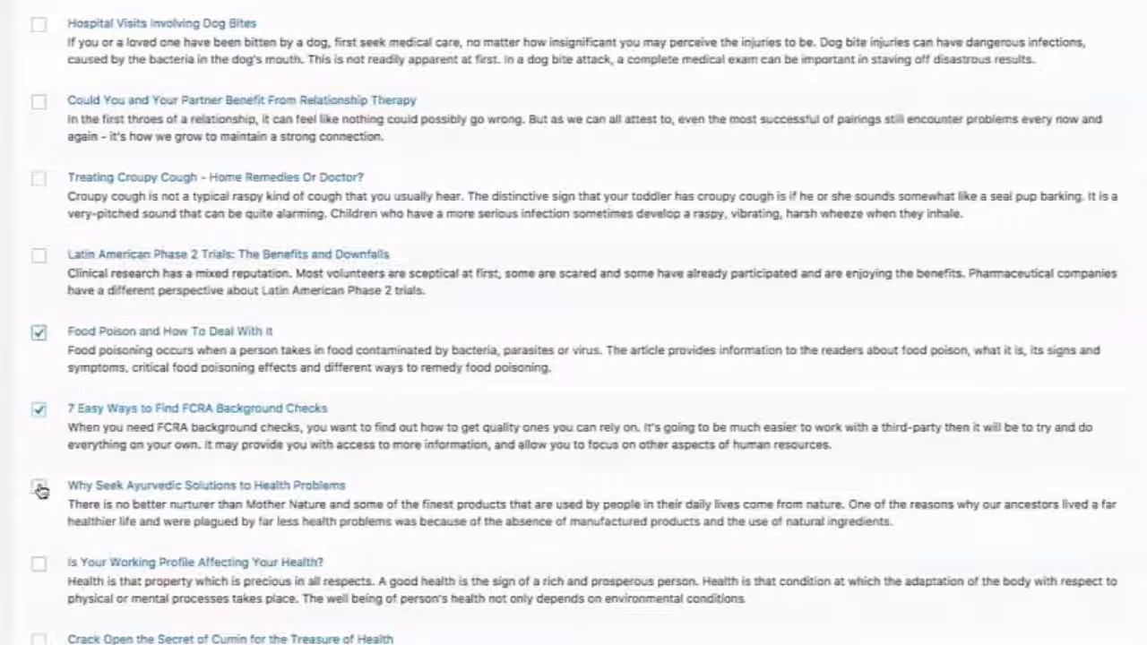
{"action": "left_click", "coordinate": [38, 563]}
{"action": "scroll", "coordinate": [682, 325], "scroll_direction": "up", "scroll_amount": 3}
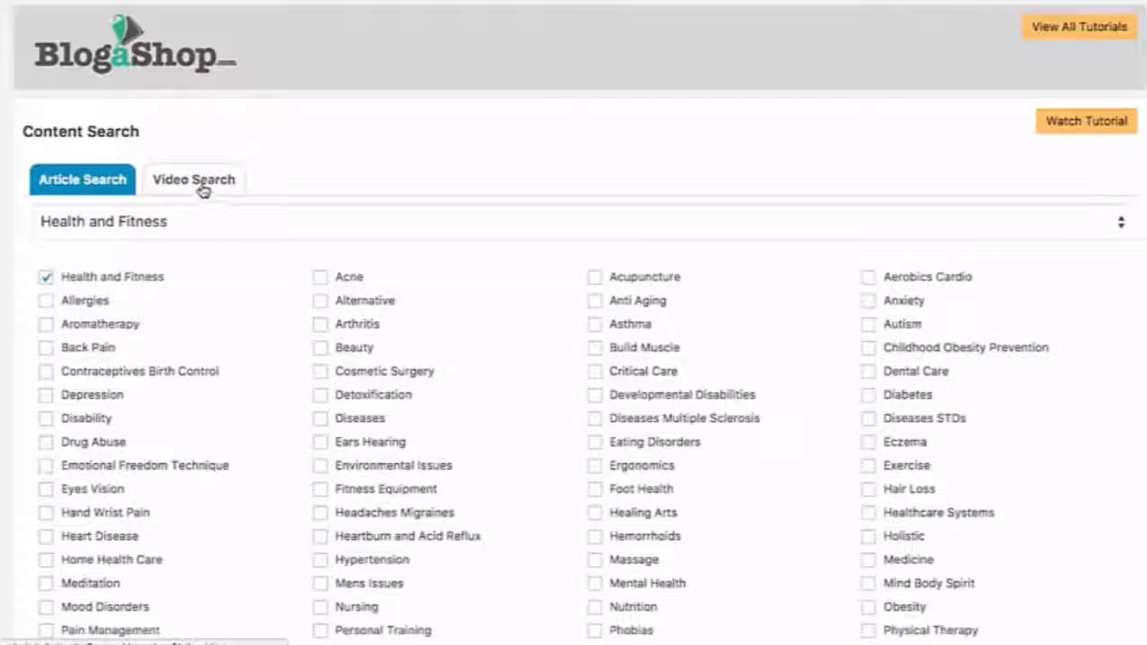
Switch the content search to videos and search for the keyword "Fitness"
{"action": "left_click", "coordinate": [200, 188]}
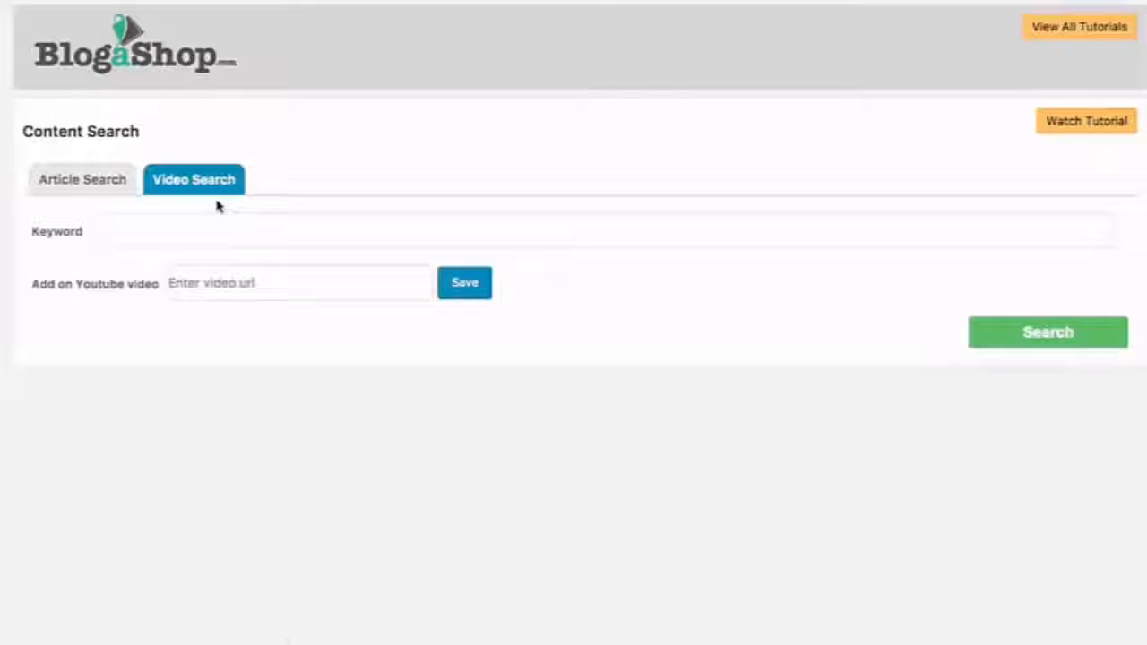
{"action": "left_click", "coordinate": [136, 228]}
{"action": "type", "text": "Fitness"}
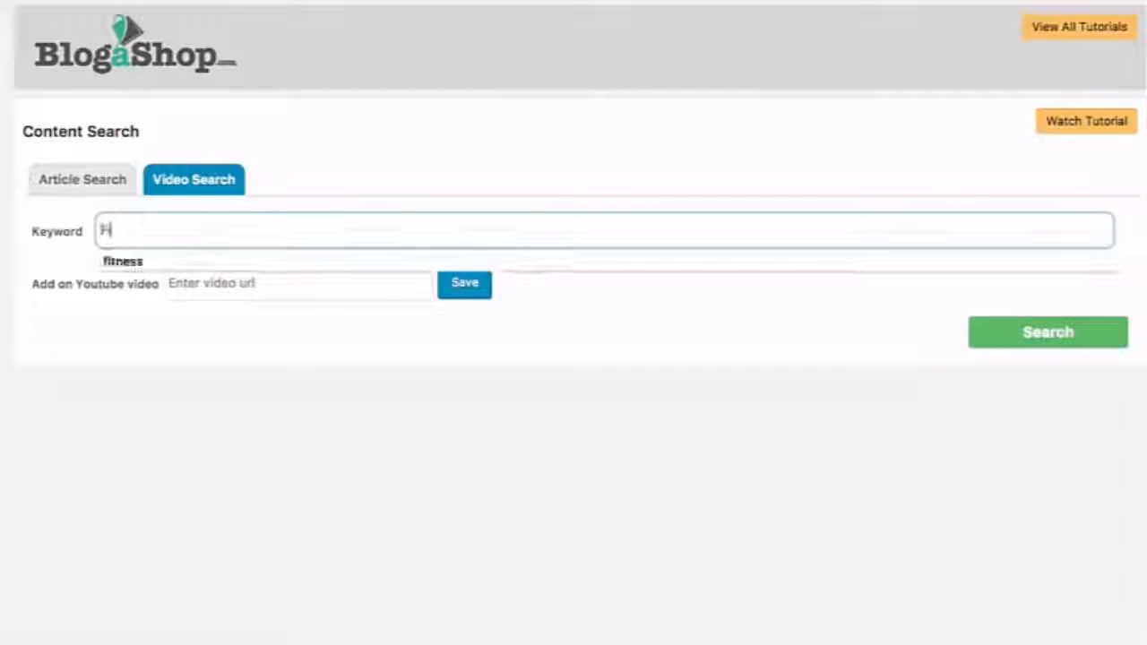
{"action": "left_click", "coordinate": [1059, 338]}
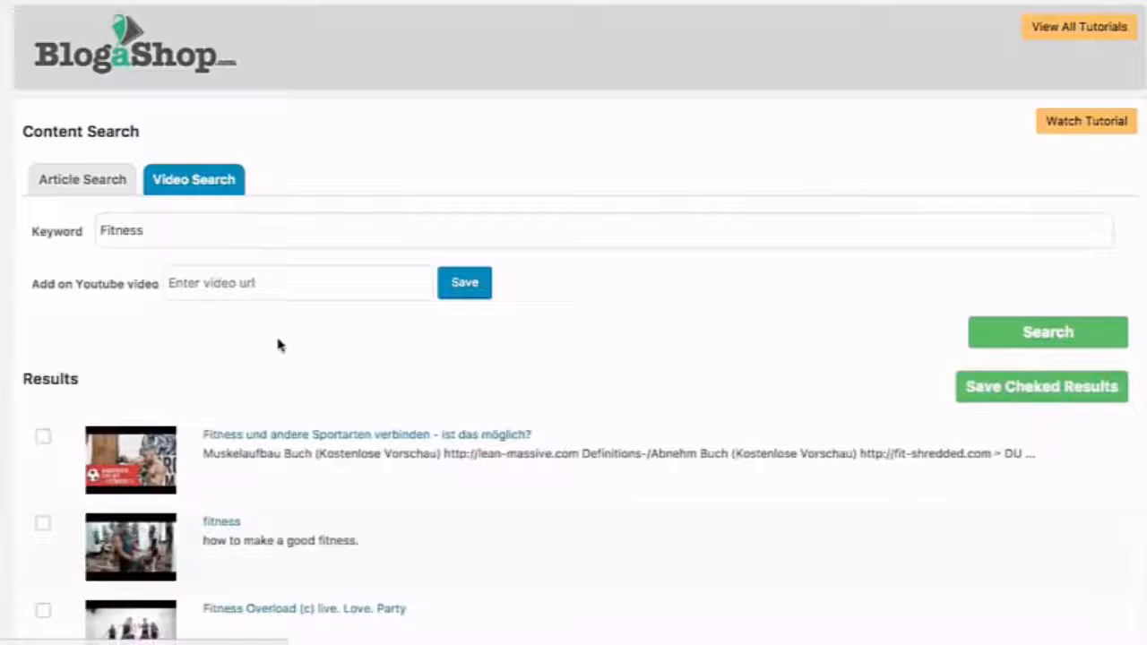
Select and save the video results "Fitness und andere Sportarten verbinden - ist das möglich?" and "fitness"
{"action": "scroll", "coordinate": [278, 345], "scroll_direction": "down", "scroll_amount": 5}
{"action": "scroll", "coordinate": [278, 345], "scroll_direction": "up", "scroll_amount": 1}
{"action": "scroll", "coordinate": [277, 345], "scroll_direction": "up", "scroll_amount": 3}
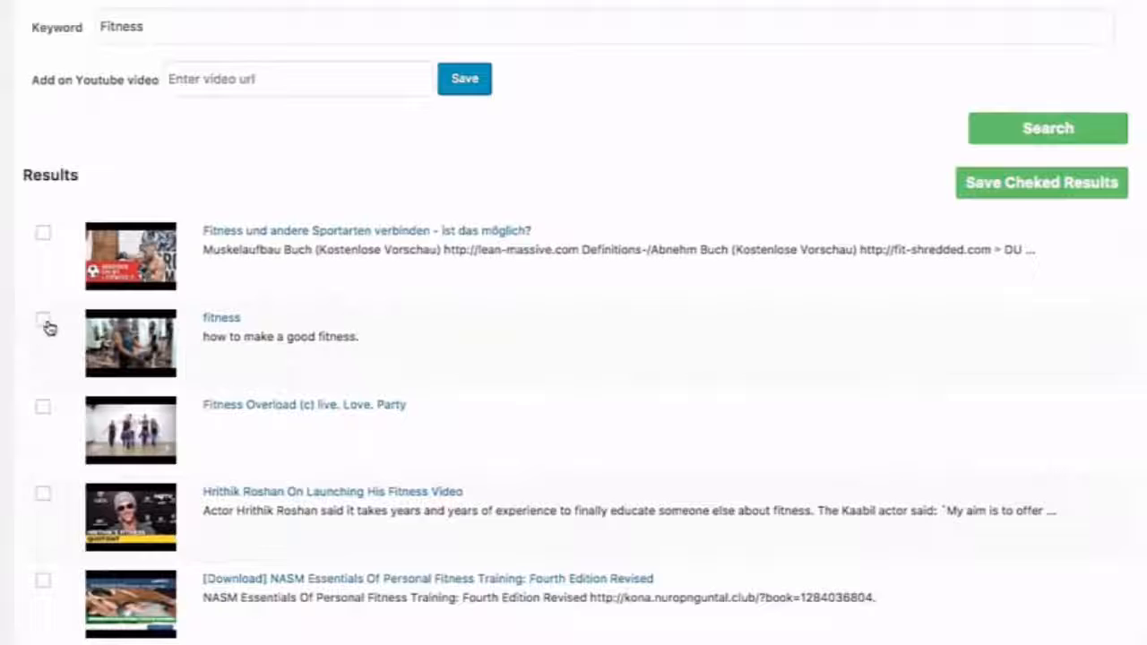
{"action": "left_click", "coordinate": [44, 322]}
{"action": "left_click", "coordinate": [43, 232]}
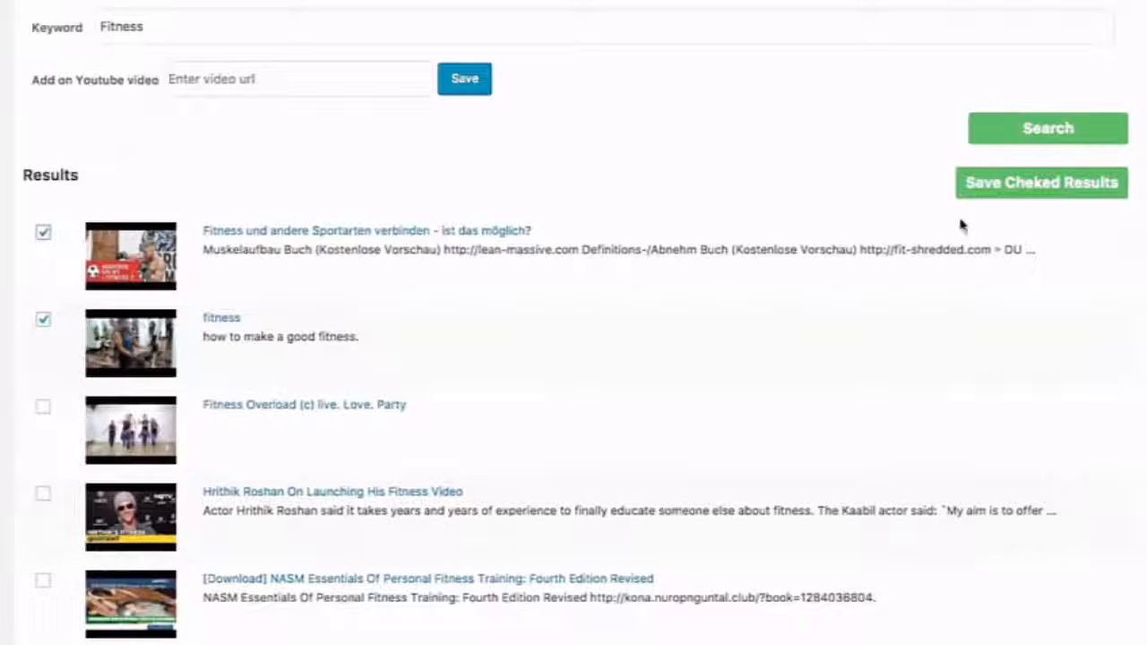
{"action": "left_click", "coordinate": [1001, 197]}
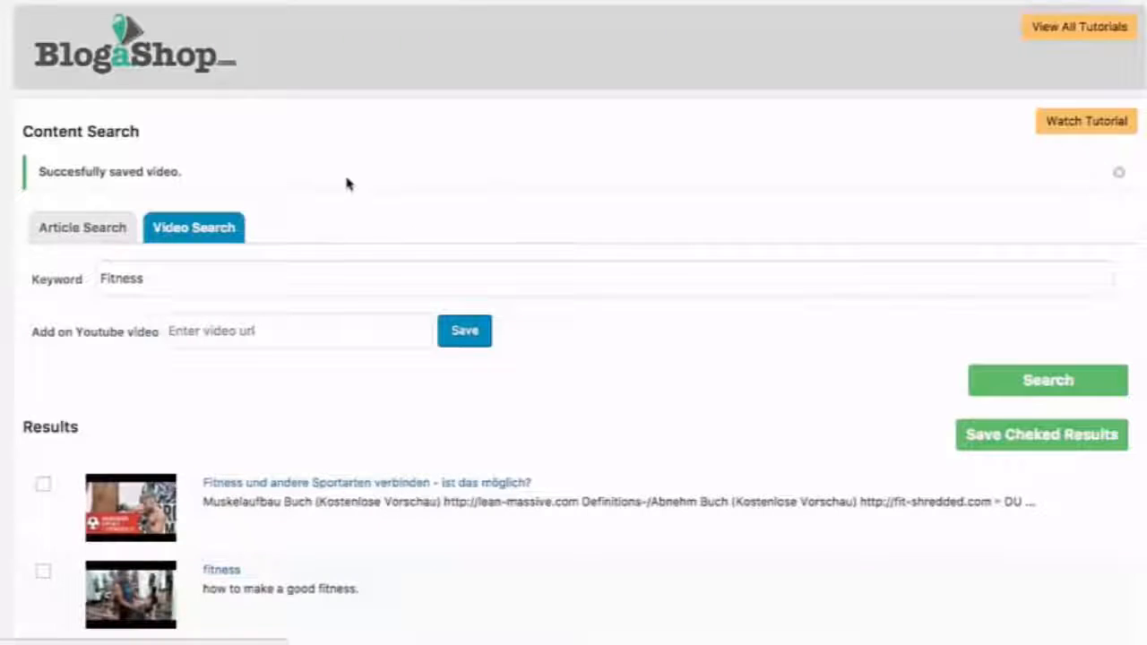
{"action": "scroll", "coordinate": [349, 179], "scroll_direction": "down", "scroll_amount": 1}
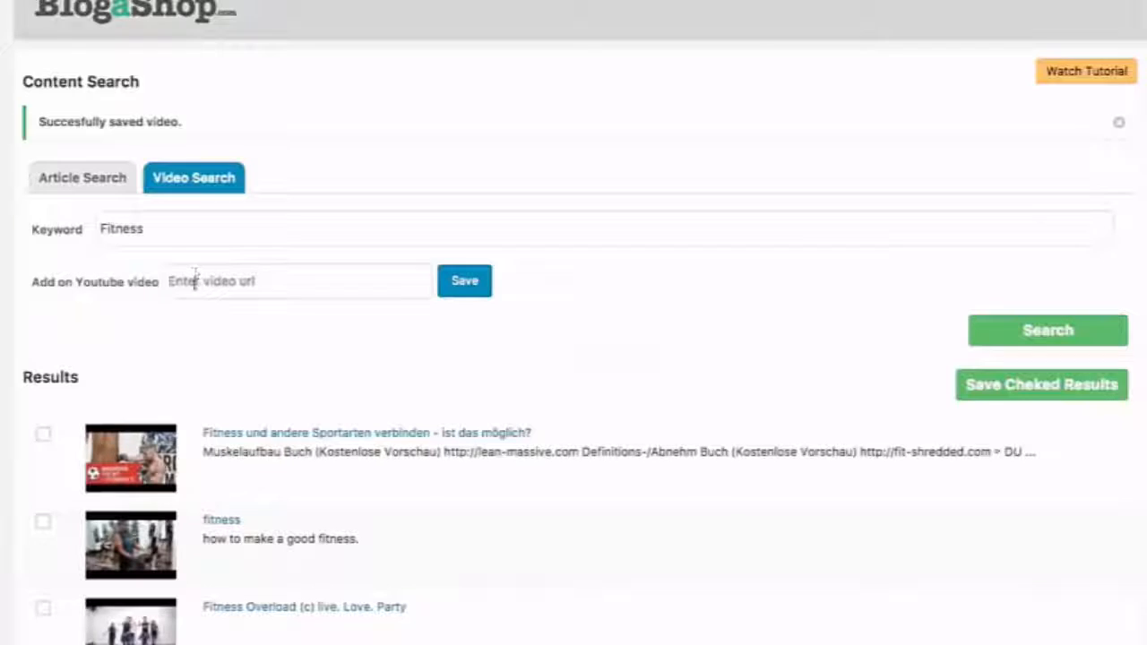
{"action": "left_click", "coordinate": [192, 281]}
{"action": "type", "text": "https://www.youtube.com/watch?v=ut4x_24xiQo"}
{"action": "left_click", "coordinate": [462, 292]}
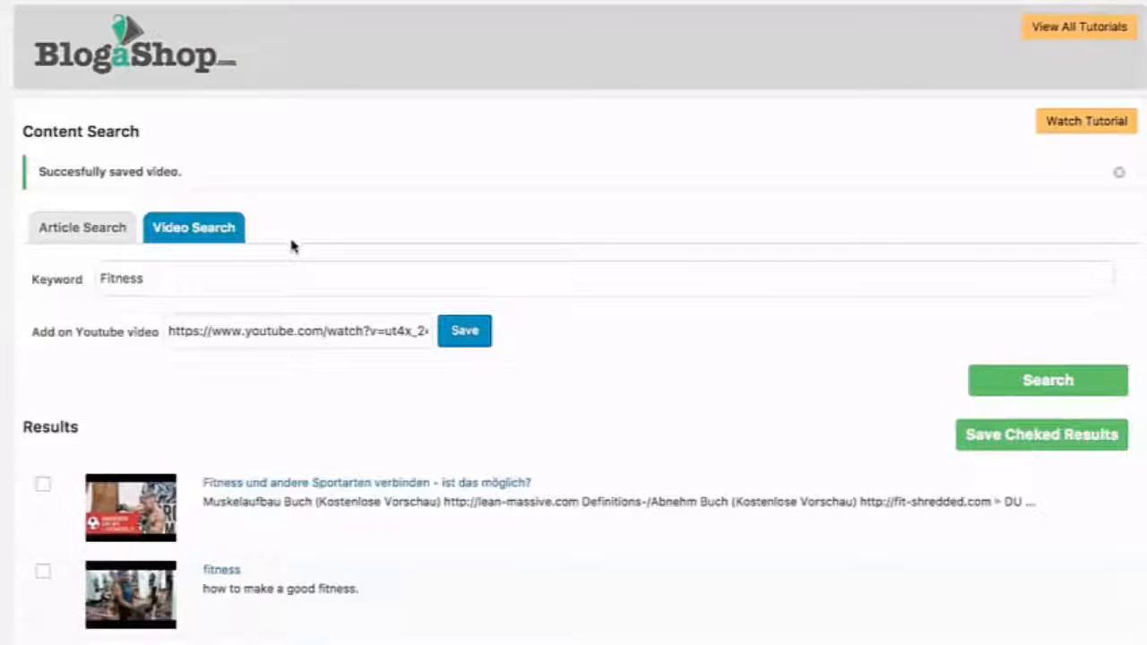
Look through the saved content, checking the saved videos and returning to the saved articles
{"action": "scroll", "coordinate": [292, 243], "scroll_direction": "down", "scroll_amount": 3}
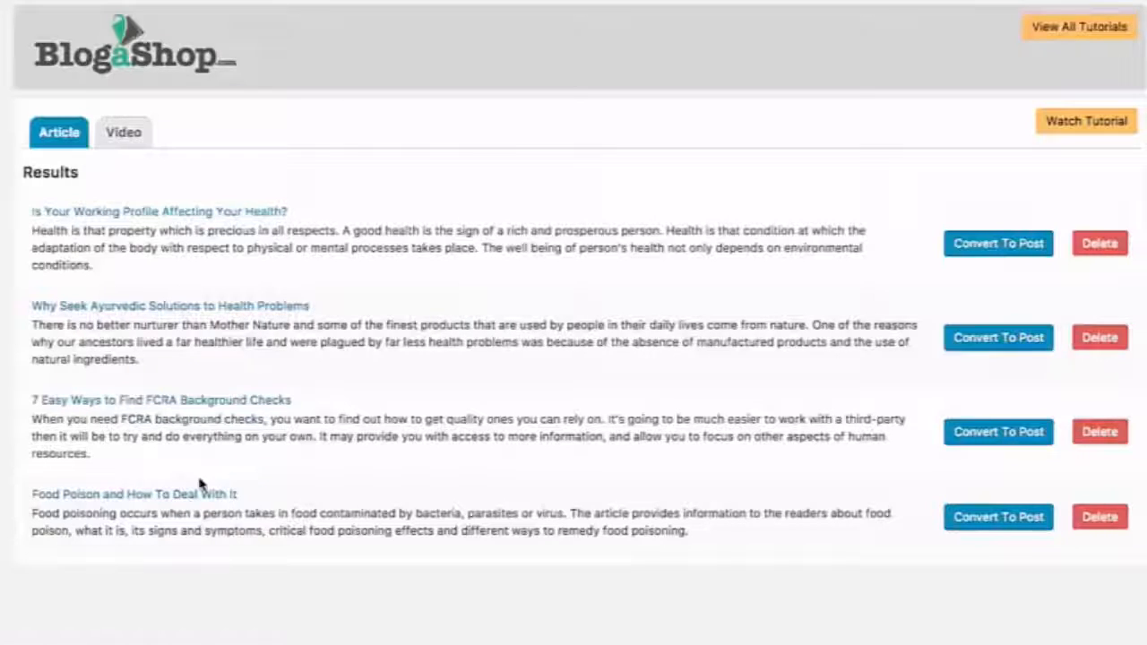
{"action": "left_click", "coordinate": [124, 131]}
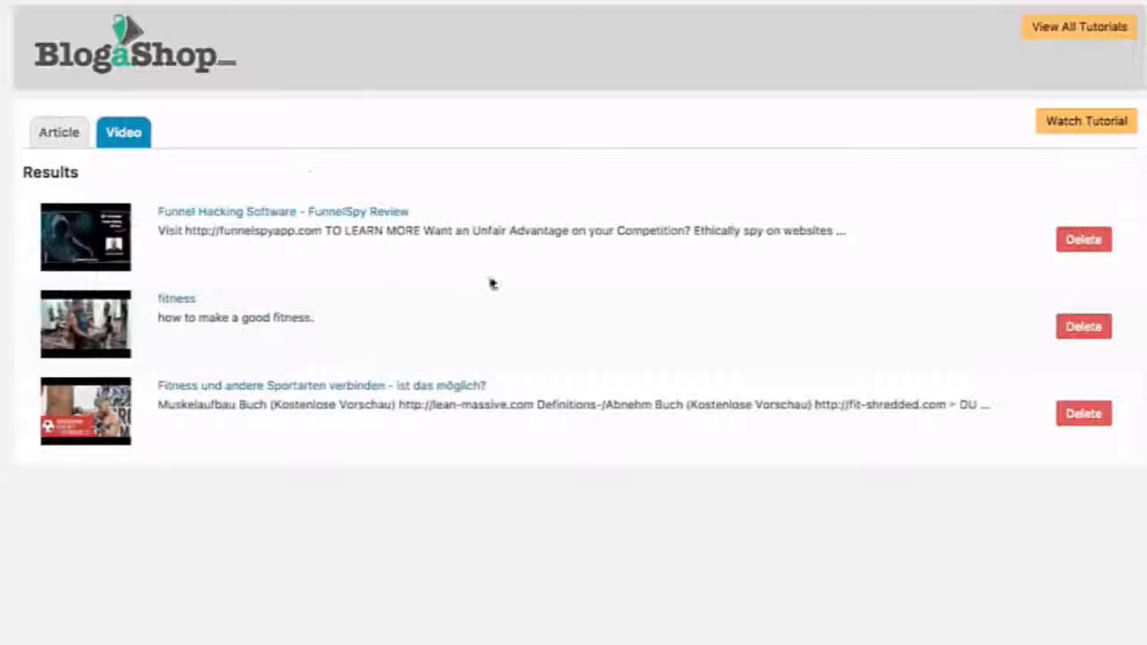
{"action": "left_click", "coordinate": [70, 146]}
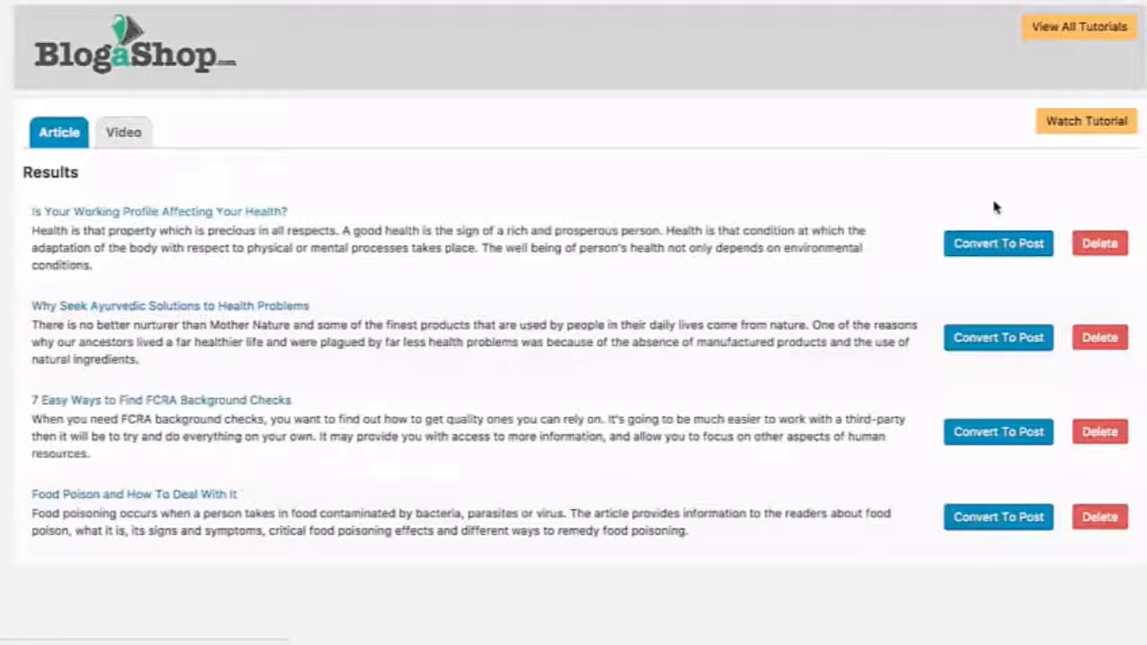
Convert the saved article "Is Your Working Profile Affecting Your Health?" into a post and review its imported text
{"action": "left_click", "coordinate": [988, 247]}
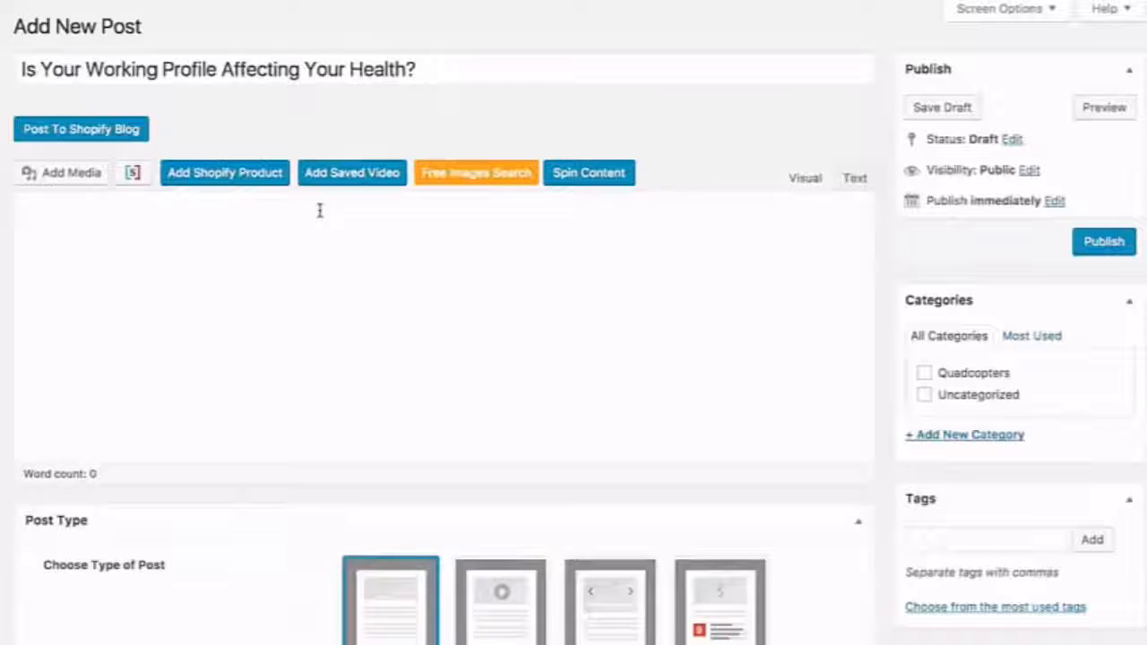
{"action": "scroll", "coordinate": [454, 388], "scroll_direction": "down", "scroll_amount": 2}
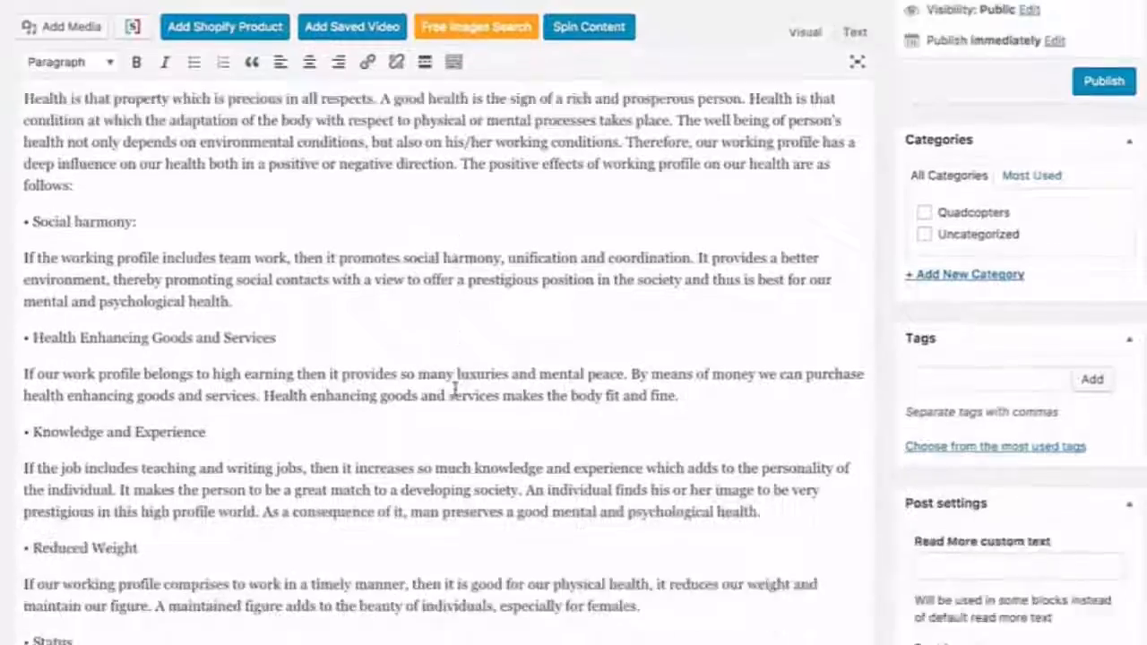
{"action": "scroll", "coordinate": [455, 388], "scroll_direction": "down", "scroll_amount": 8}
{"action": "scroll", "coordinate": [455, 389], "scroll_direction": "up", "scroll_amount": 10}
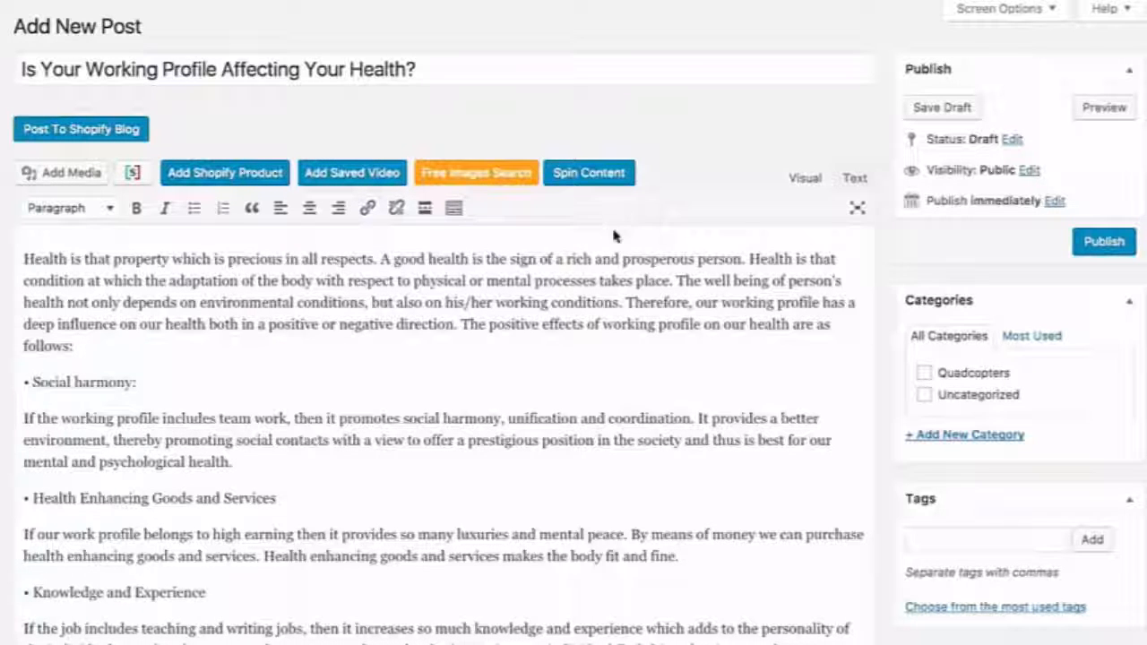
Set the media library image diet-1.jpg as the post's featured image
{"action": "scroll", "coordinate": [704, 288], "scroll_direction": "down", "scroll_amount": 15}
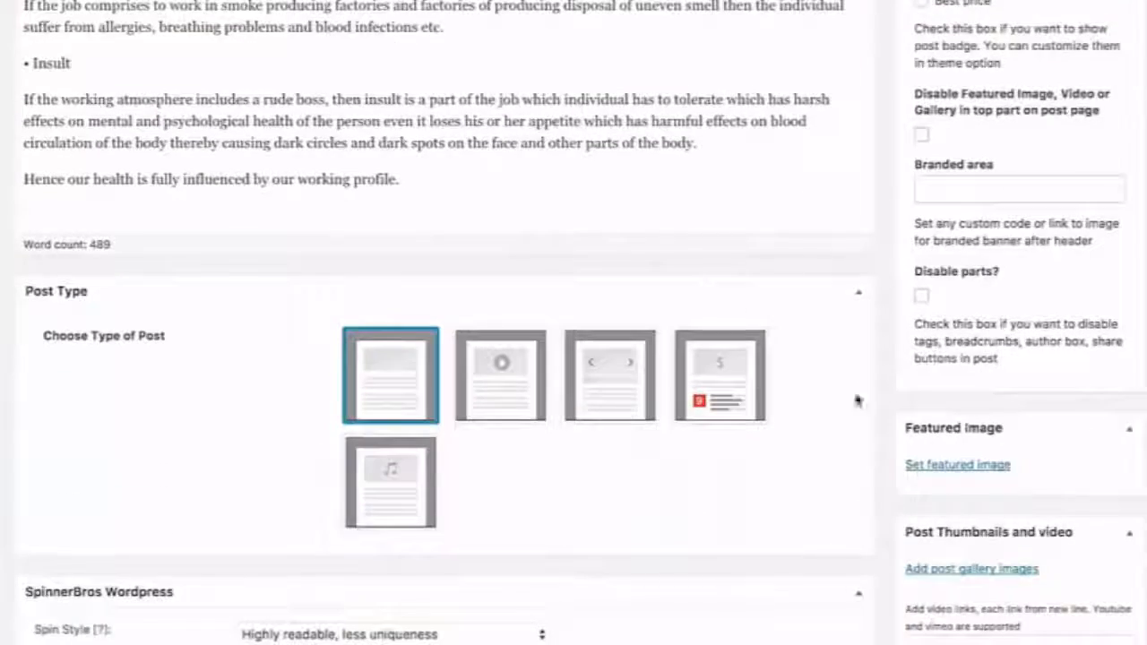
{"action": "left_click", "coordinate": [951, 466]}
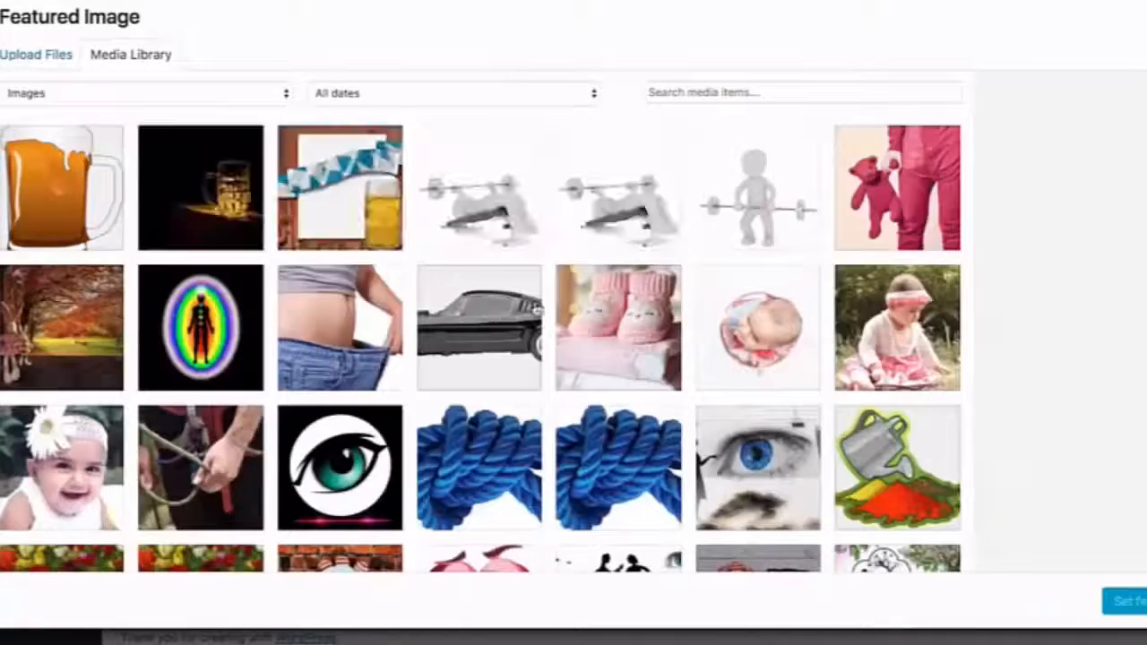
{"action": "scroll", "coordinate": [513, 223], "scroll_direction": "down", "scroll_amount": 2}
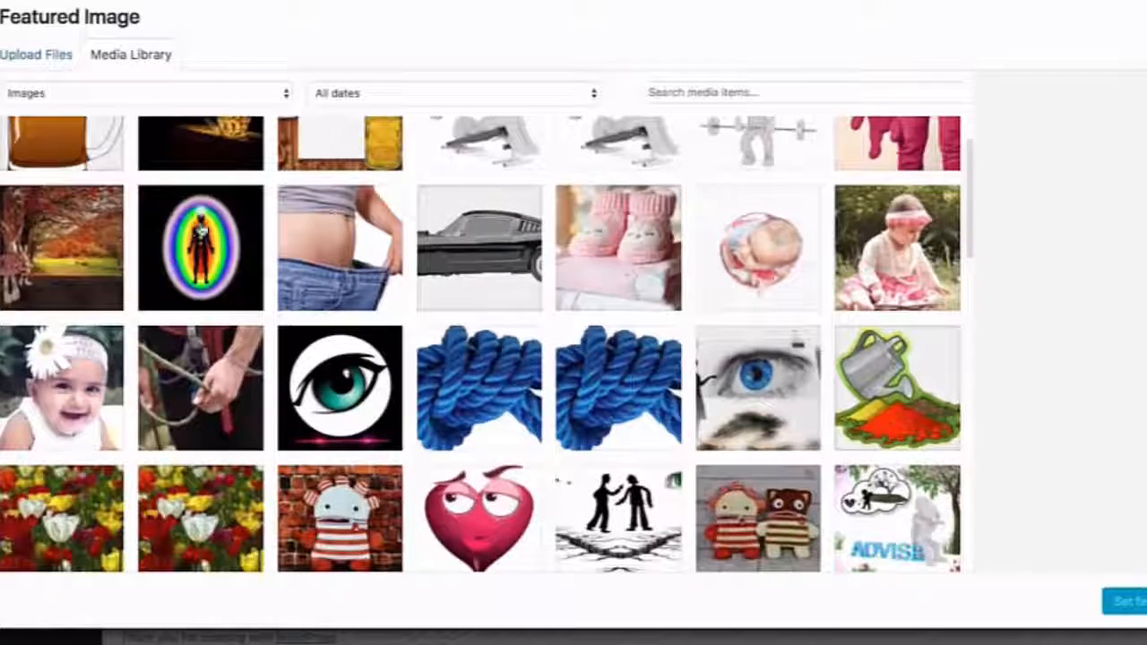
{"action": "left_click", "coordinate": [335, 242]}
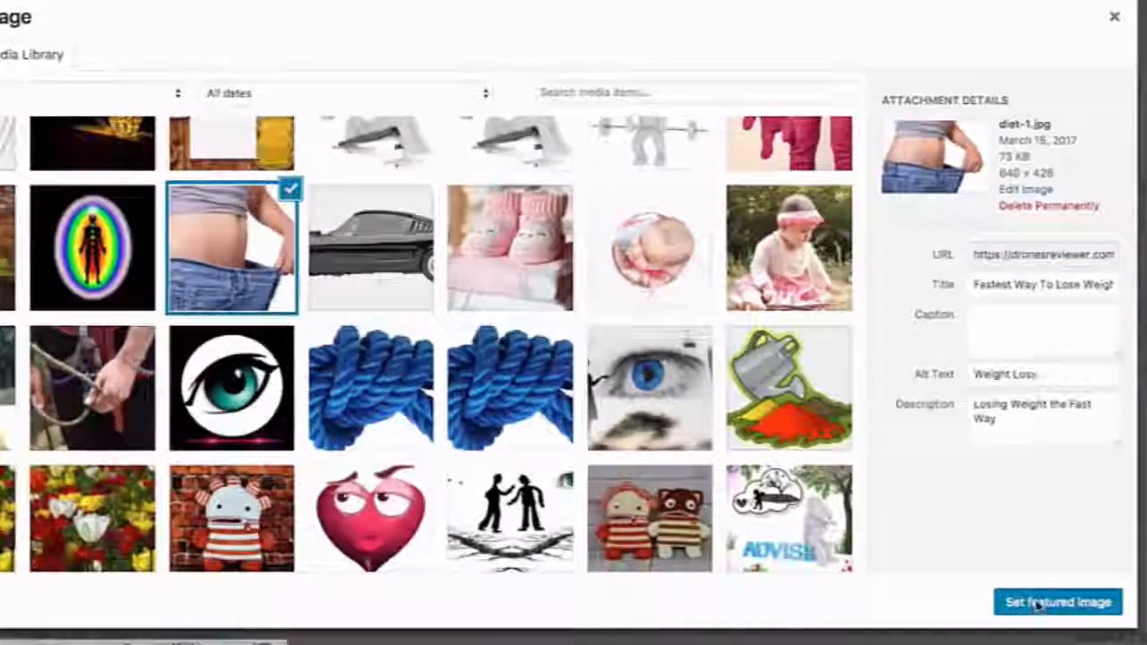
{"action": "left_click", "coordinate": [1075, 600]}
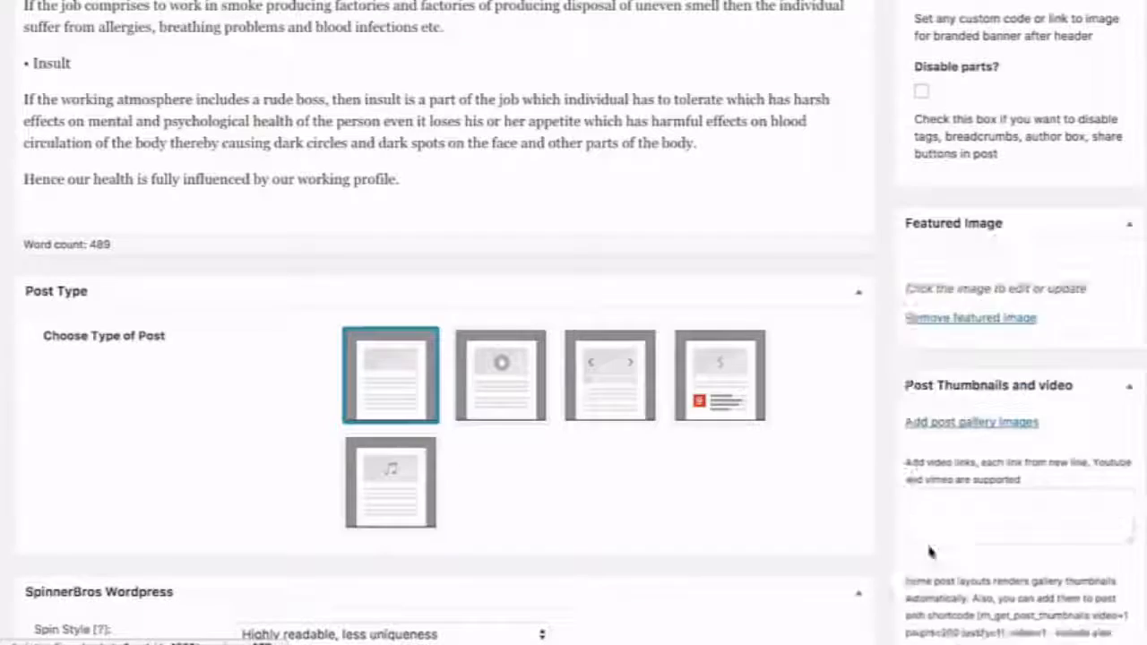
Make blank lines after the Social harmony paragraph and insert the saved video titled "fitness" there
{"action": "scroll", "coordinate": [548, 205], "scroll_direction": "up", "scroll_amount": 10}
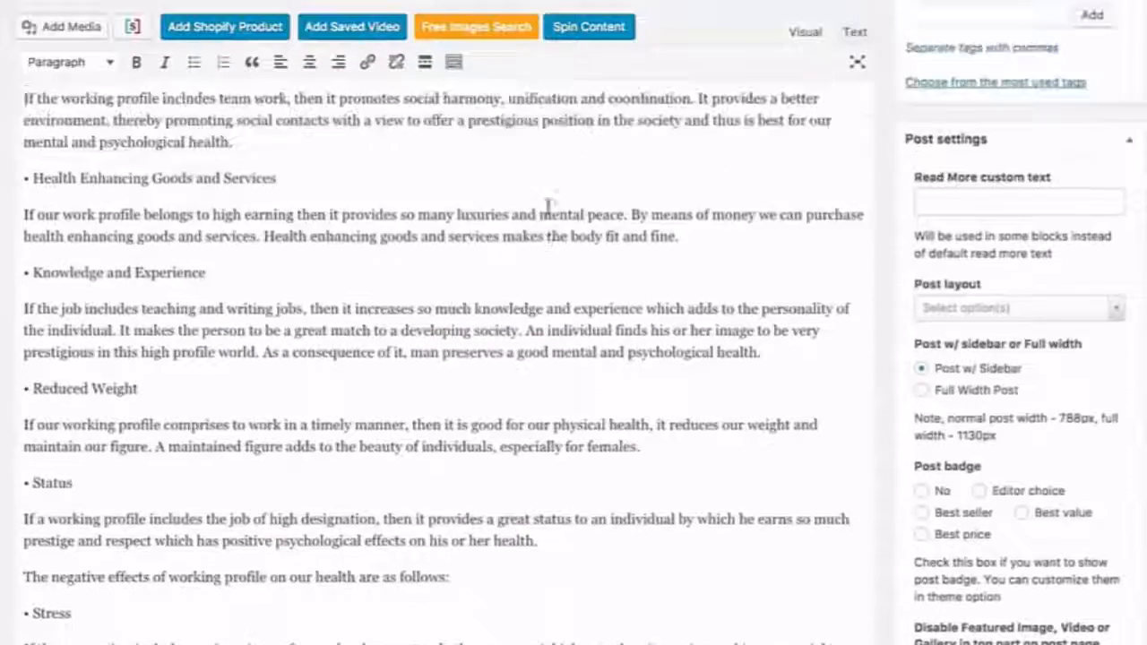
{"action": "scroll", "coordinate": [549, 205], "scroll_direction": "up", "scroll_amount": 1}
{"action": "left_click", "coordinate": [250, 187]}
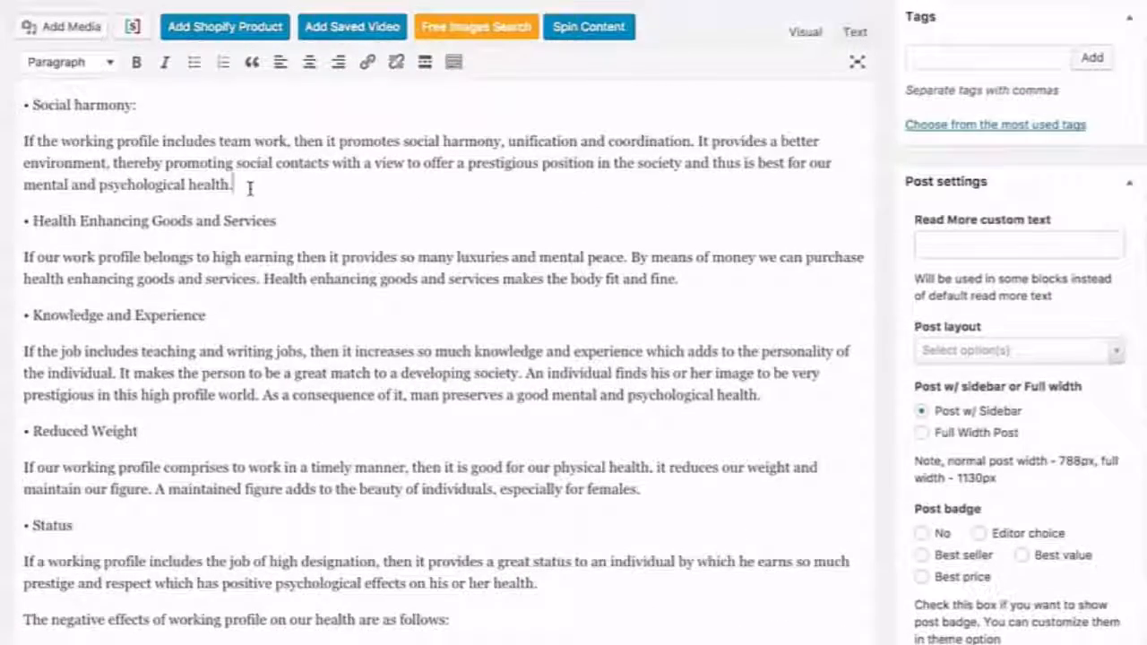
{"action": "key", "text": "Return"}
{"action": "key", "text": "Return"}
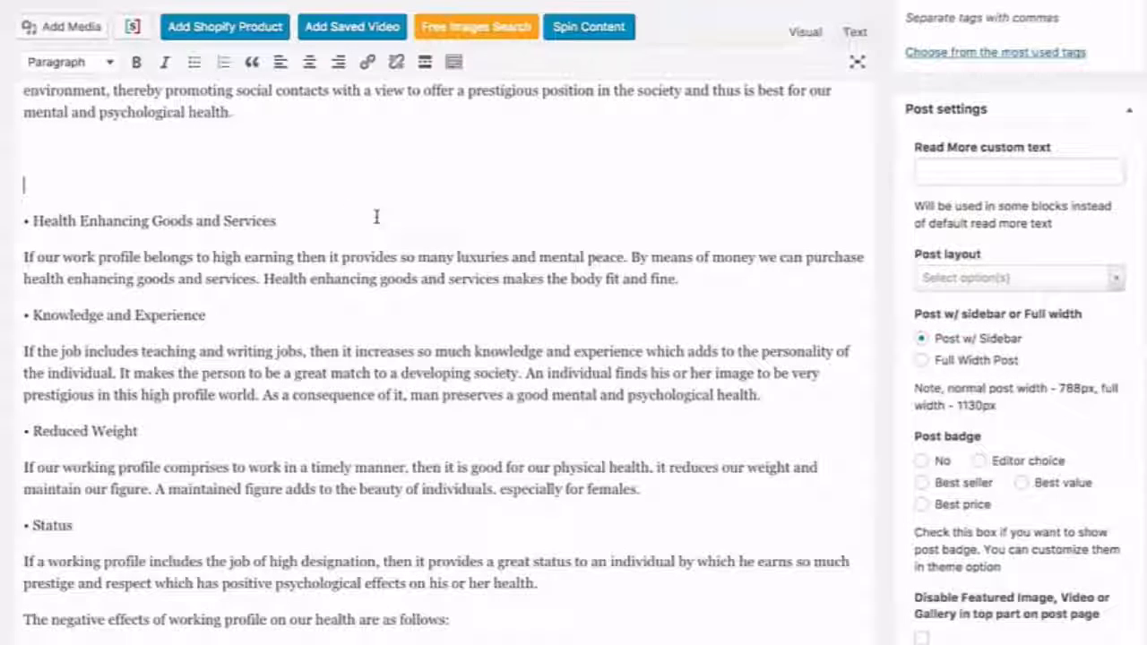
{"action": "key", "text": "Up"}
{"action": "key", "text": "Return"}
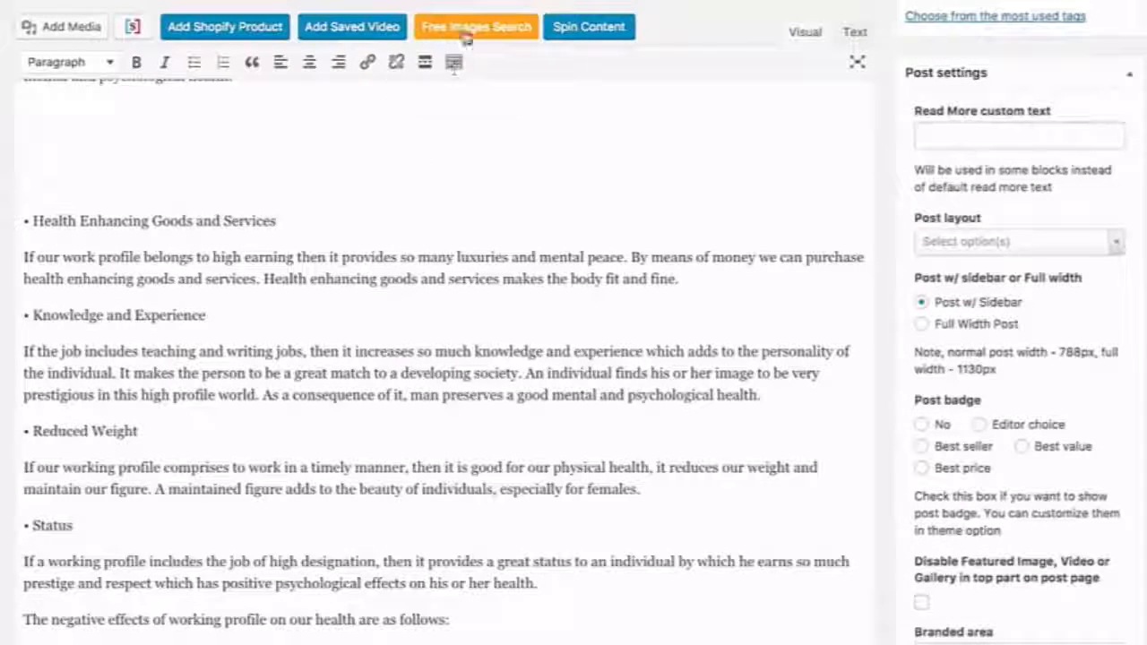
{"action": "left_click", "coordinate": [385, 28]}
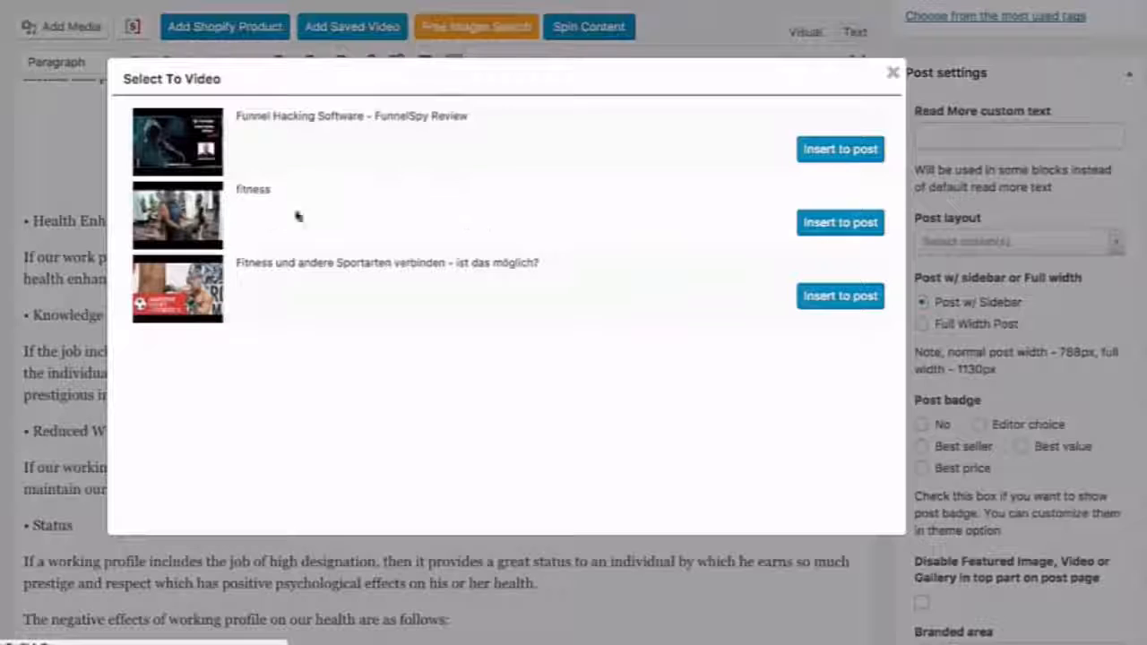
{"action": "left_click", "coordinate": [839, 223]}
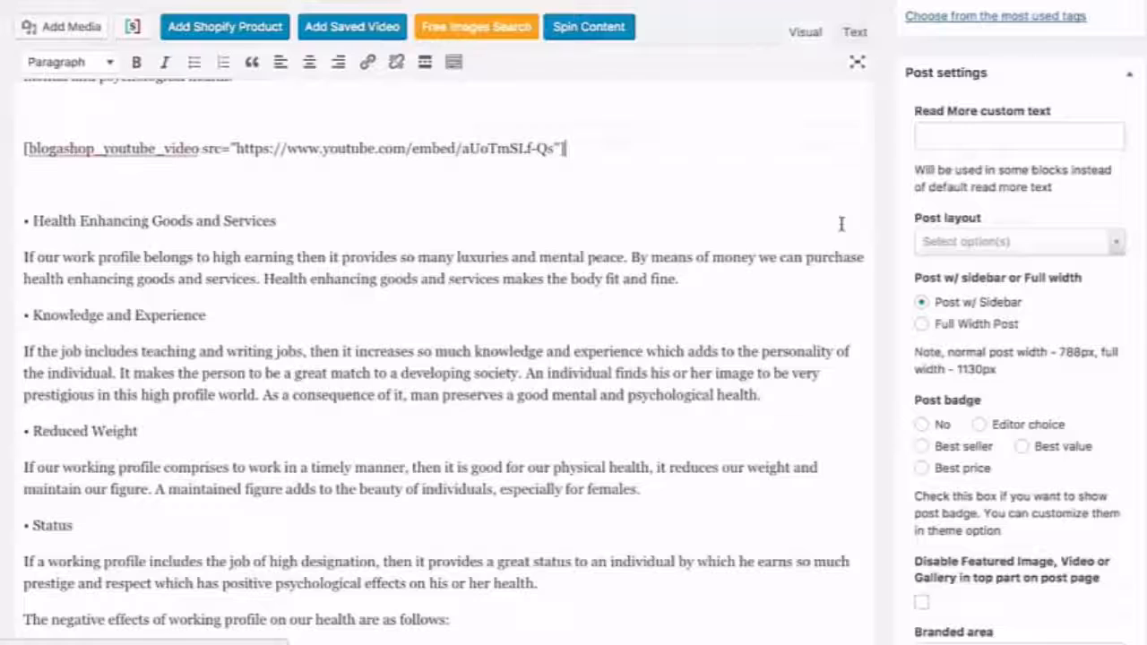
Add three blank lines after the Stress paragraph, before Uneven Atmosphere, and put the cursor on the middle one
{"action": "scroll", "coordinate": [367, 285], "scroll_direction": "down", "scroll_amount": 3}
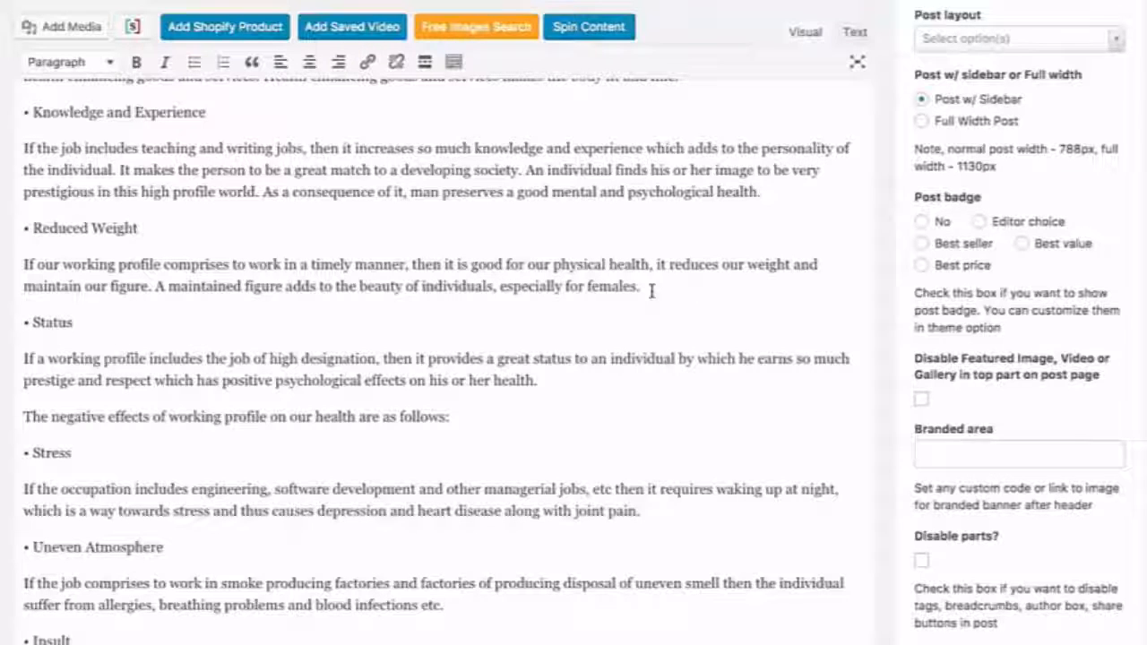
{"action": "scroll", "coordinate": [292, 416], "scroll_direction": "down", "scroll_amount": 2}
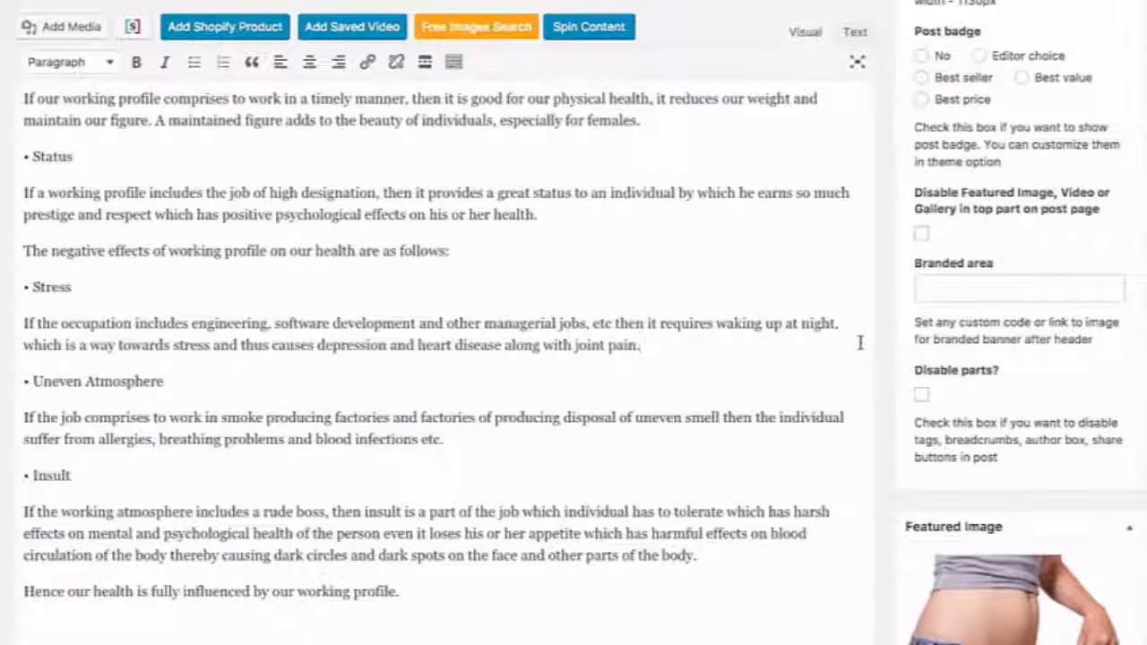
{"action": "key", "text": "Return"}
{"action": "key", "text": "Return"}
{"action": "key", "text": "Return"}
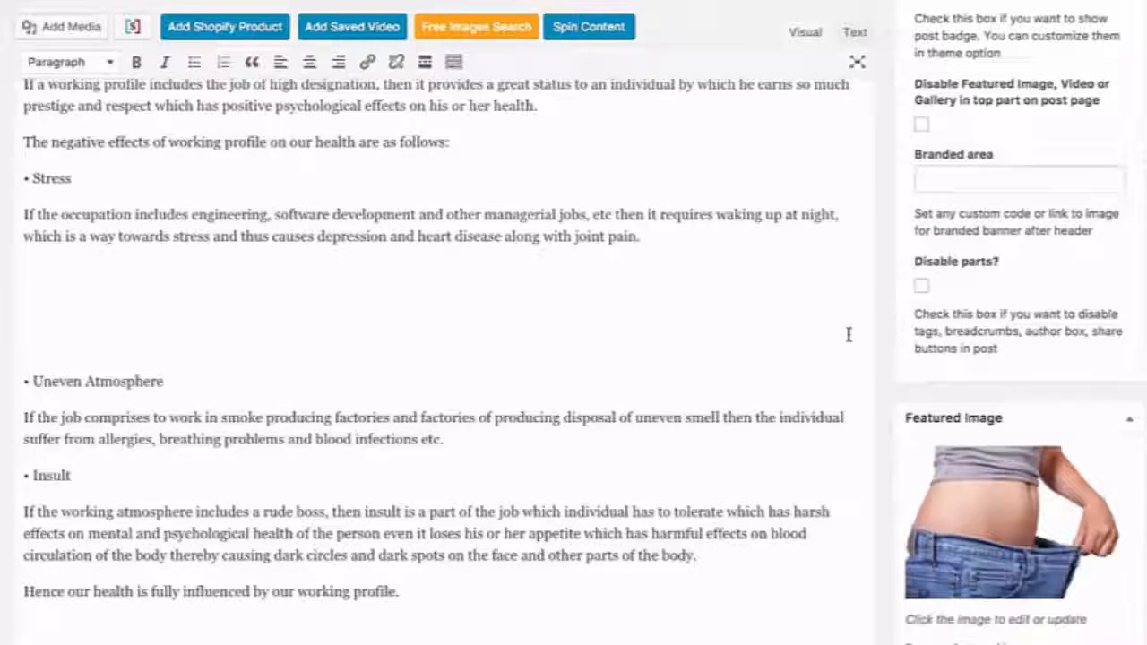
{"action": "key", "text": "Up"}
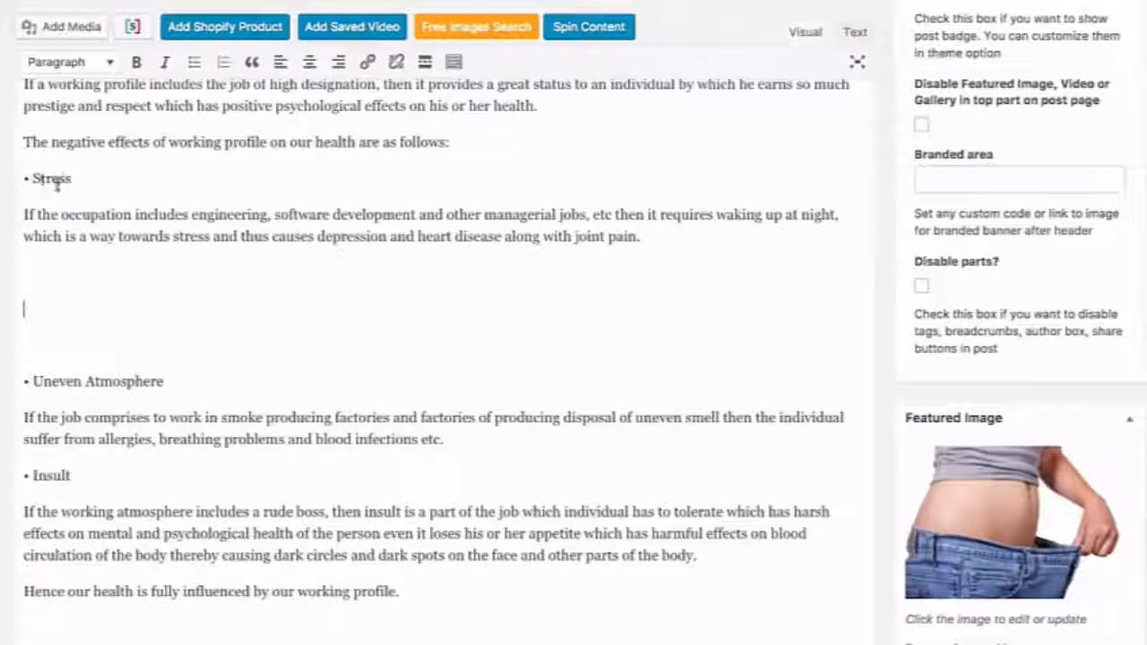
Search the free images on Pixabay for "stress" and select the photo of the man biting a lemon
{"action": "left_click", "coordinate": [459, 29]}
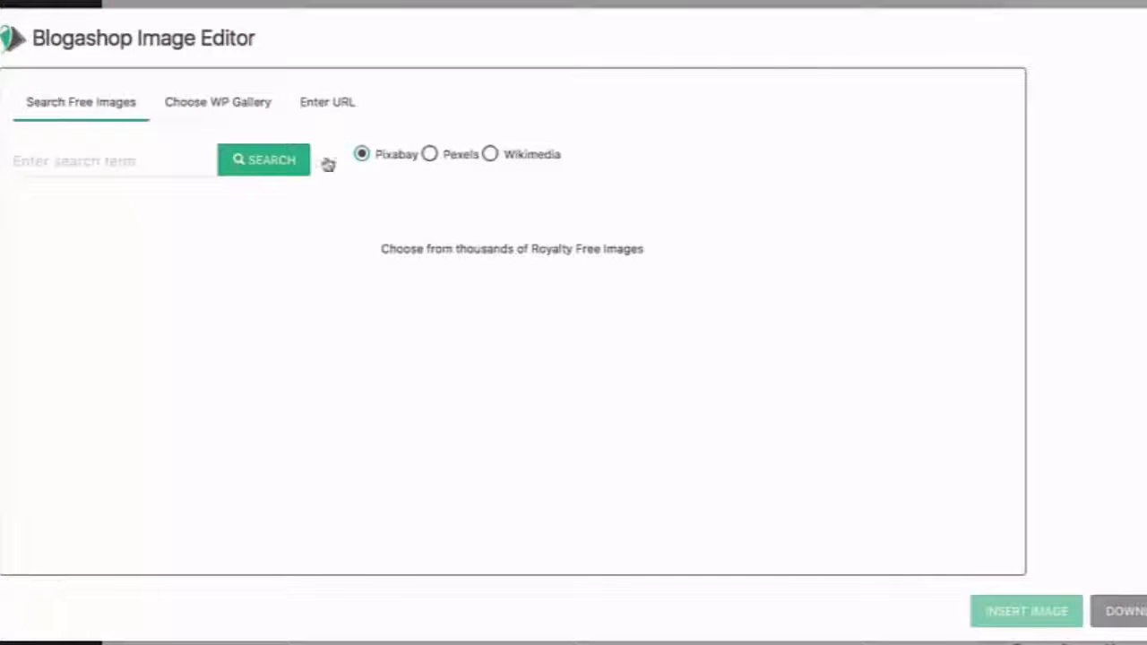
{"action": "left_click", "coordinate": [107, 159]}
{"action": "type", "text": "stress"}
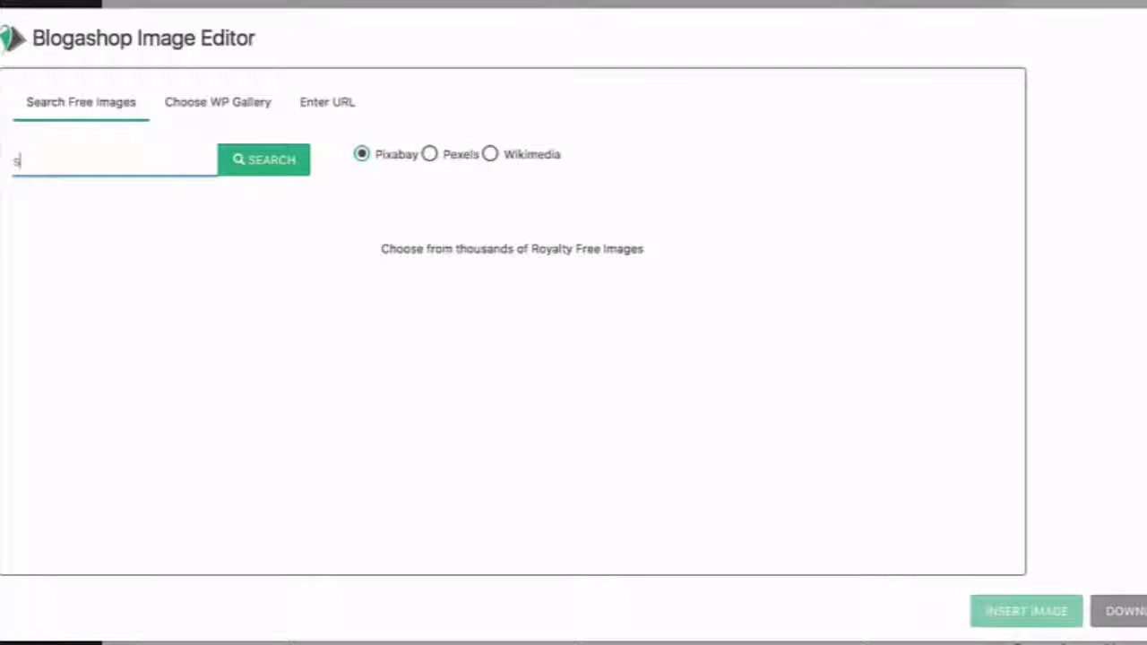
{"action": "left_click", "coordinate": [294, 164]}
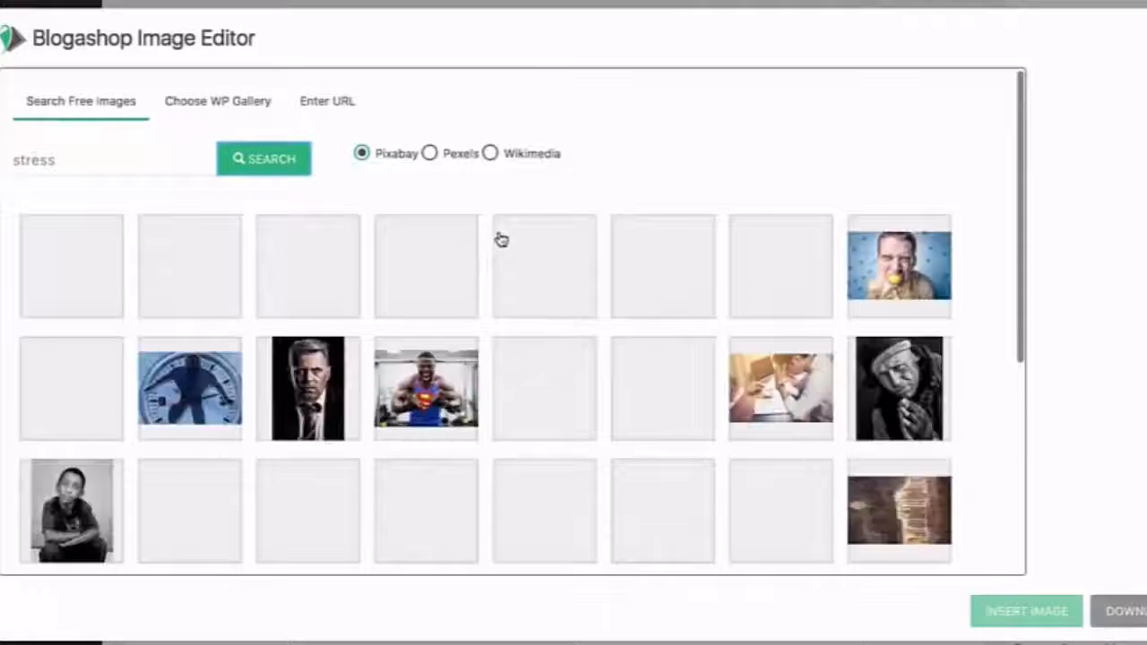
{"action": "scroll", "coordinate": [501, 290], "scroll_direction": "down", "scroll_amount": 1}
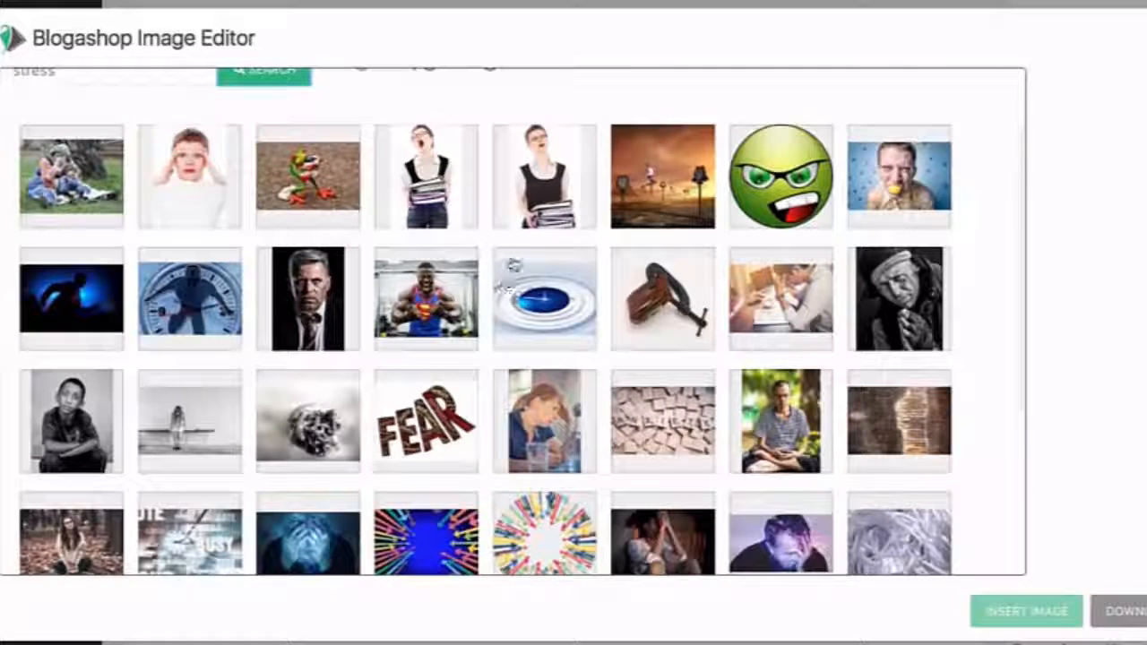
{"action": "left_click", "coordinate": [900, 190]}
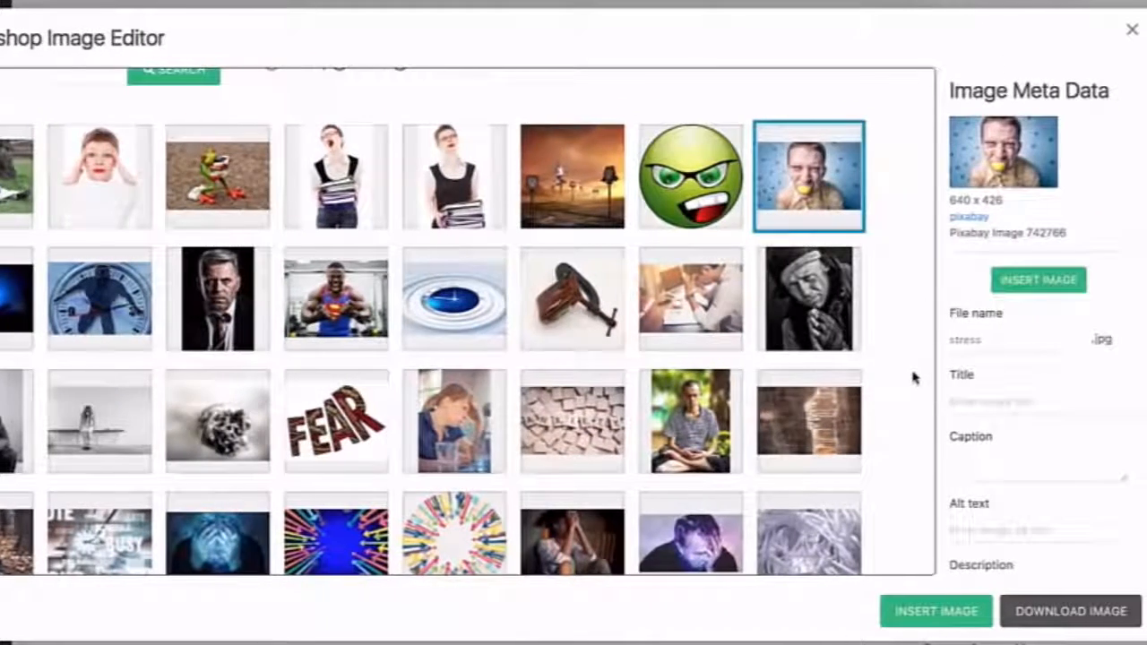
Set the selected image's title, alt text and description to "Stress Relief"
{"action": "scroll", "coordinate": [1003, 378], "scroll_direction": "down", "scroll_amount": 1}
{"action": "scroll", "coordinate": [914, 378], "scroll_direction": "up", "scroll_amount": 3}
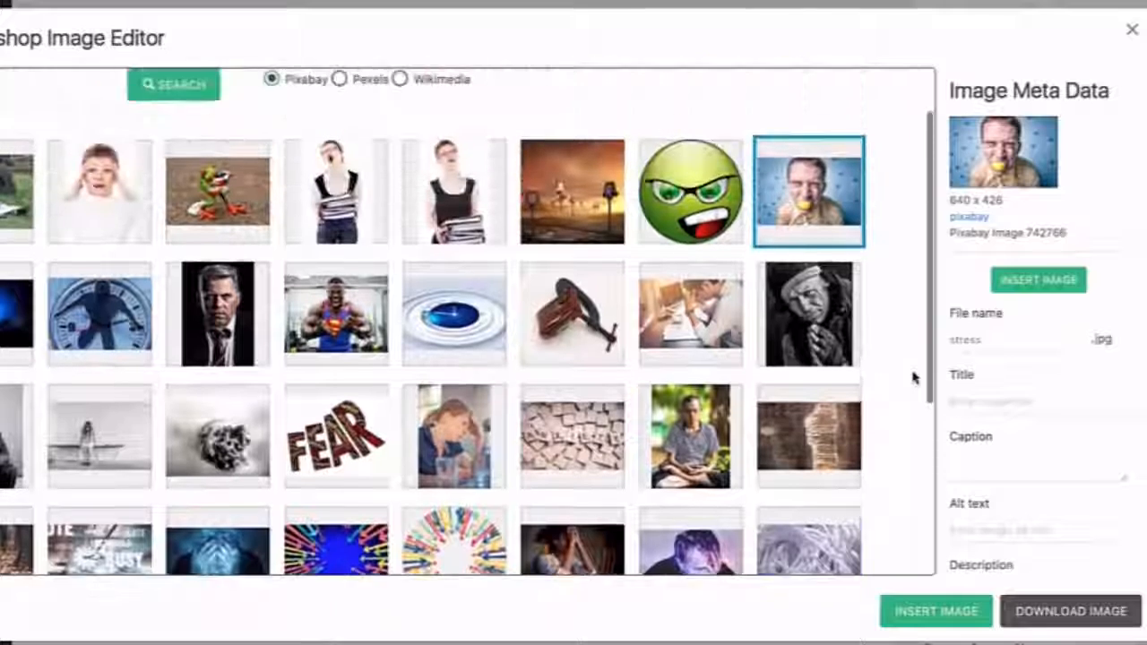
{"action": "scroll", "coordinate": [1006, 371], "scroll_direction": "down", "scroll_amount": 2}
{"action": "left_click", "coordinate": [994, 285]}
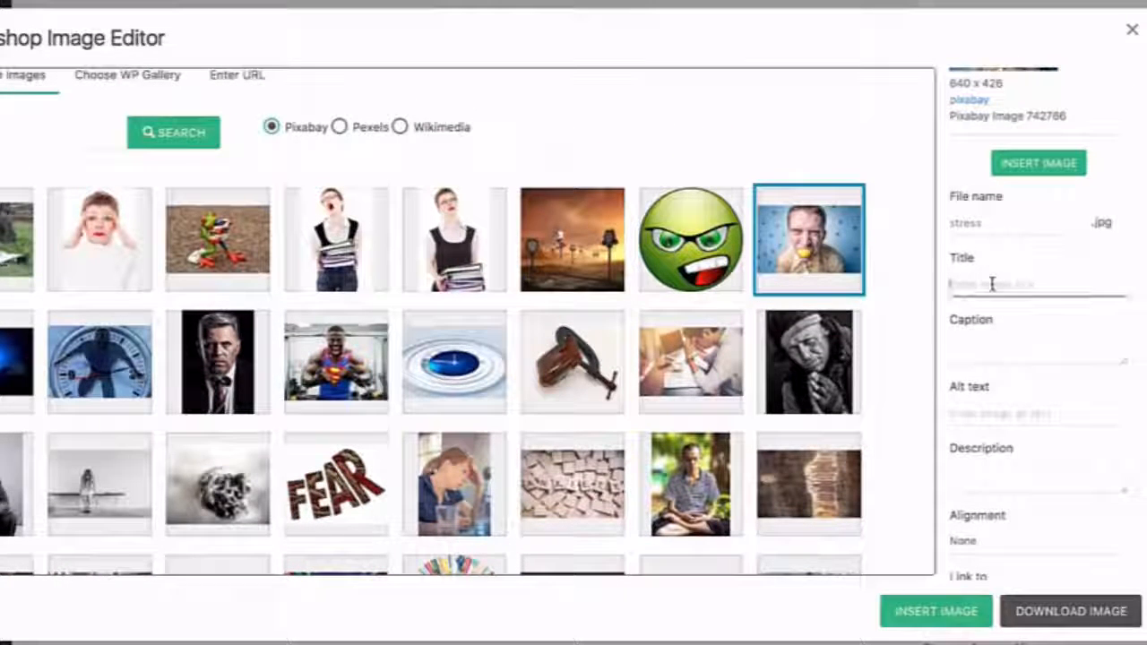
{"action": "type", "text": "stre"}
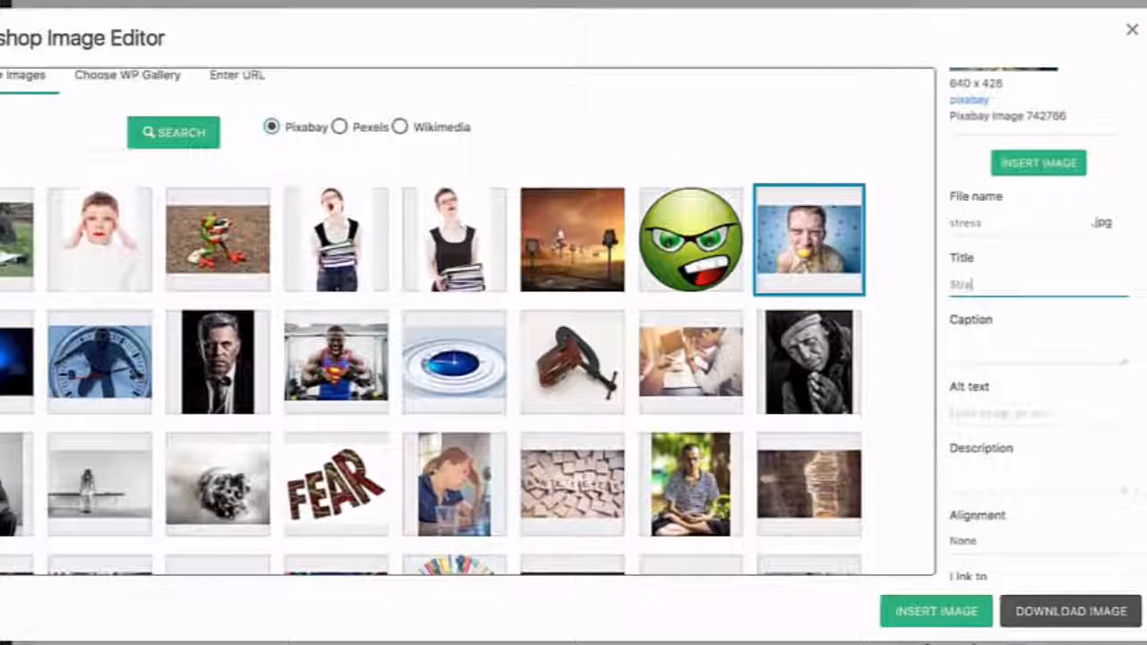
{"action": "type", "text": "ss Relief"}
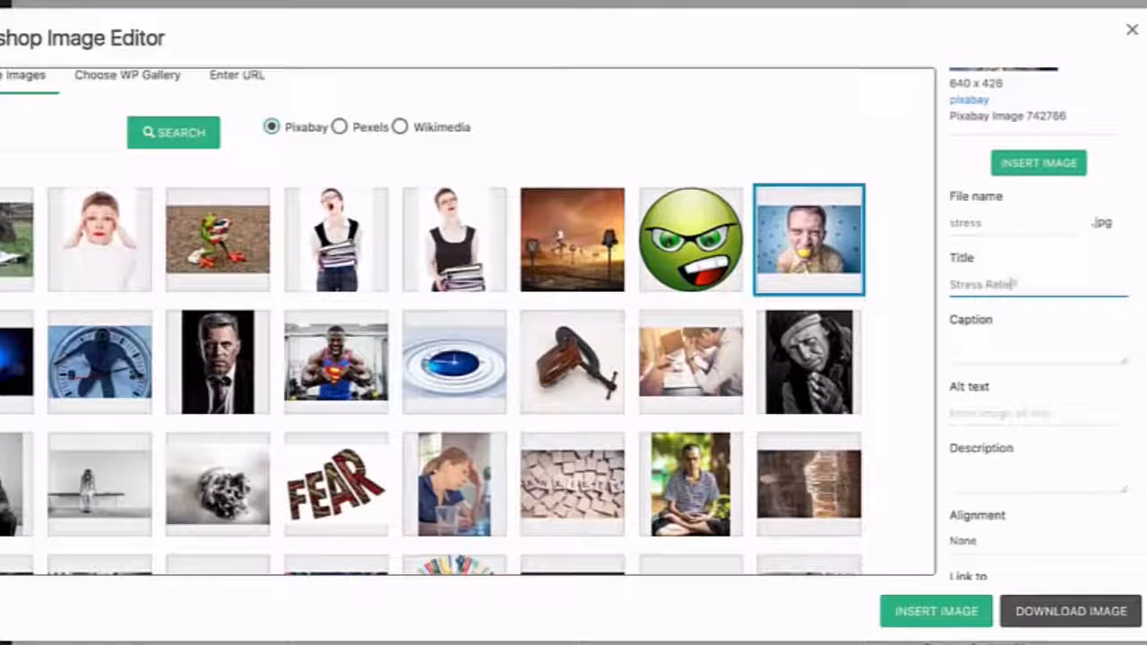
{"action": "left_click_drag", "start_coordinate": [1020, 285], "coordinate": [922, 287]}
{"action": "key", "text": "ctrl+c"}
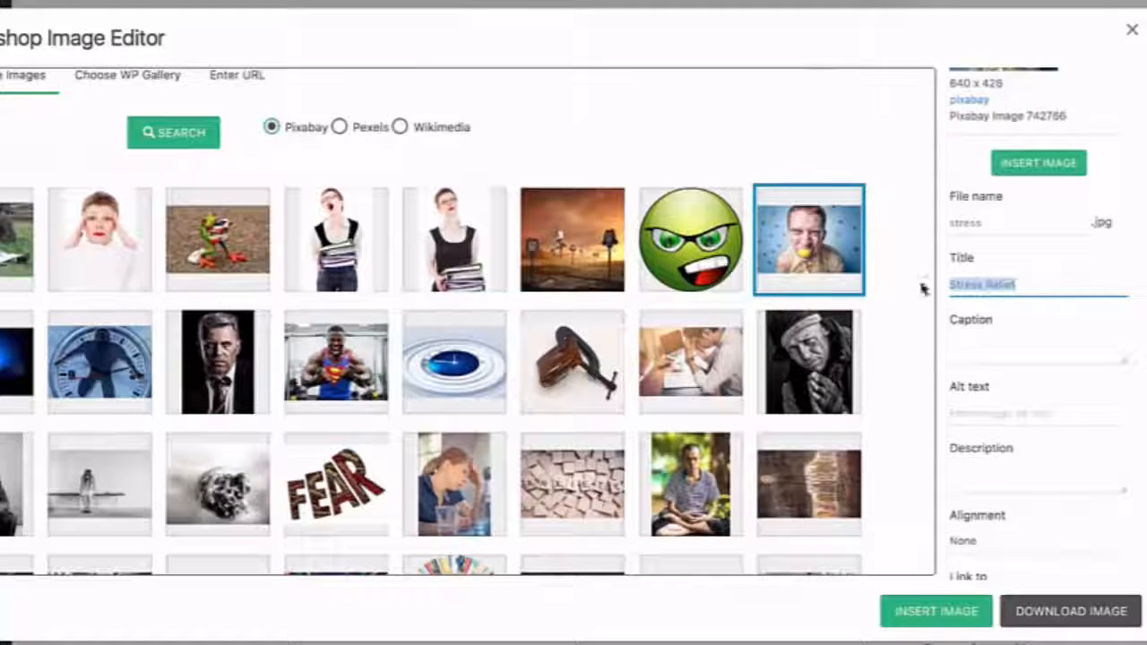
{"action": "left_click", "coordinate": [975, 413]}
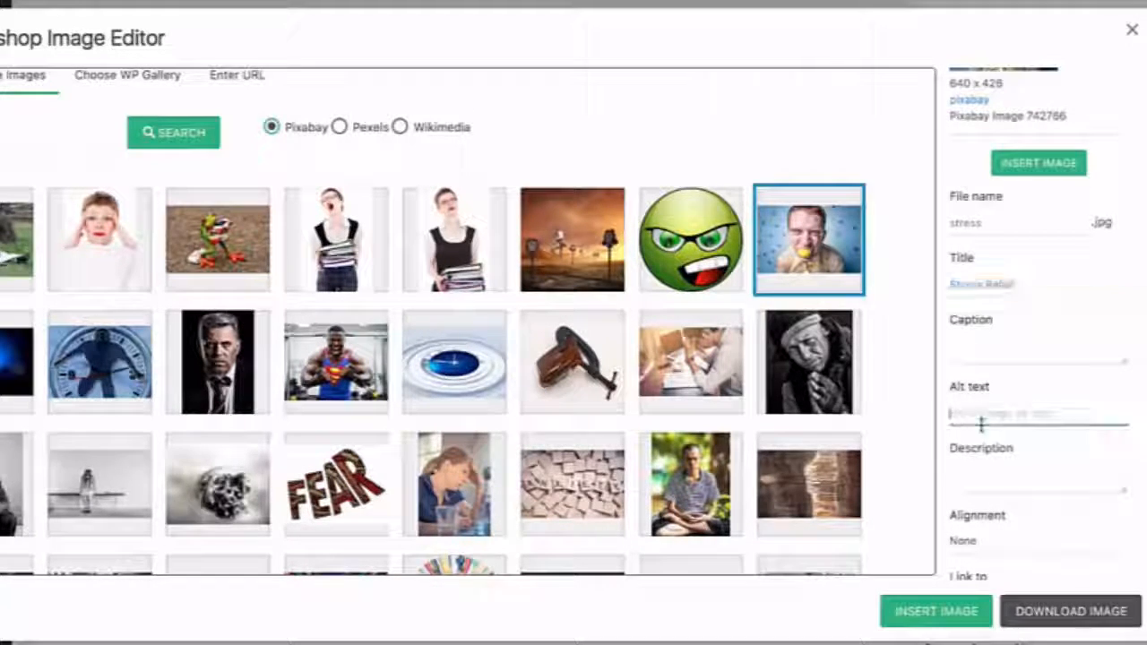
{"action": "key", "text": "ctrl+v"}
{"action": "left_click", "coordinate": [1006, 473]}
{"action": "key", "text": "ctrl+v"}
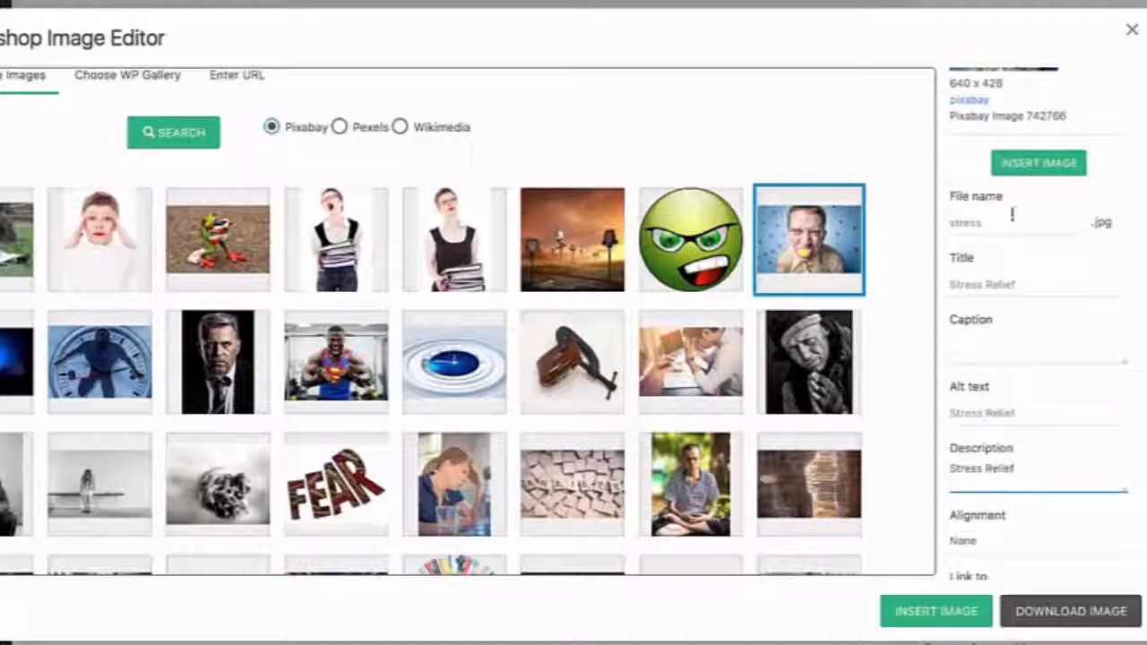
Set the image's alignment to Center and its link to None, and insert it into the post
{"action": "scroll", "coordinate": [1001, 421], "scroll_direction": "down", "scroll_amount": 1}
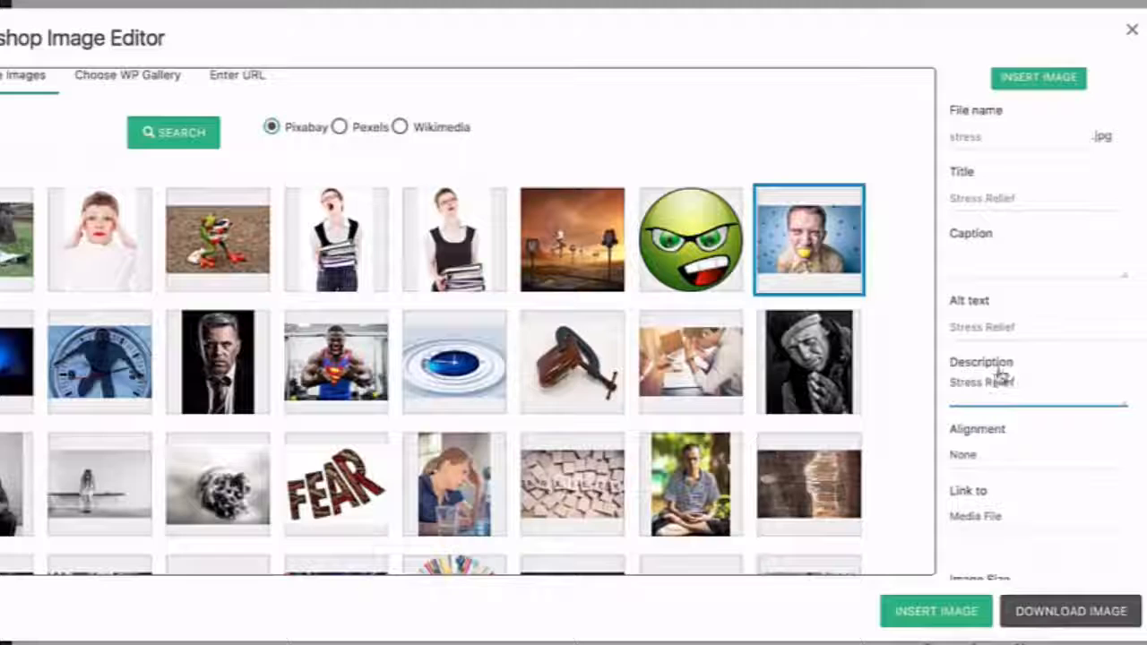
{"action": "scroll", "coordinate": [996, 376], "scroll_direction": "down", "scroll_amount": 1}
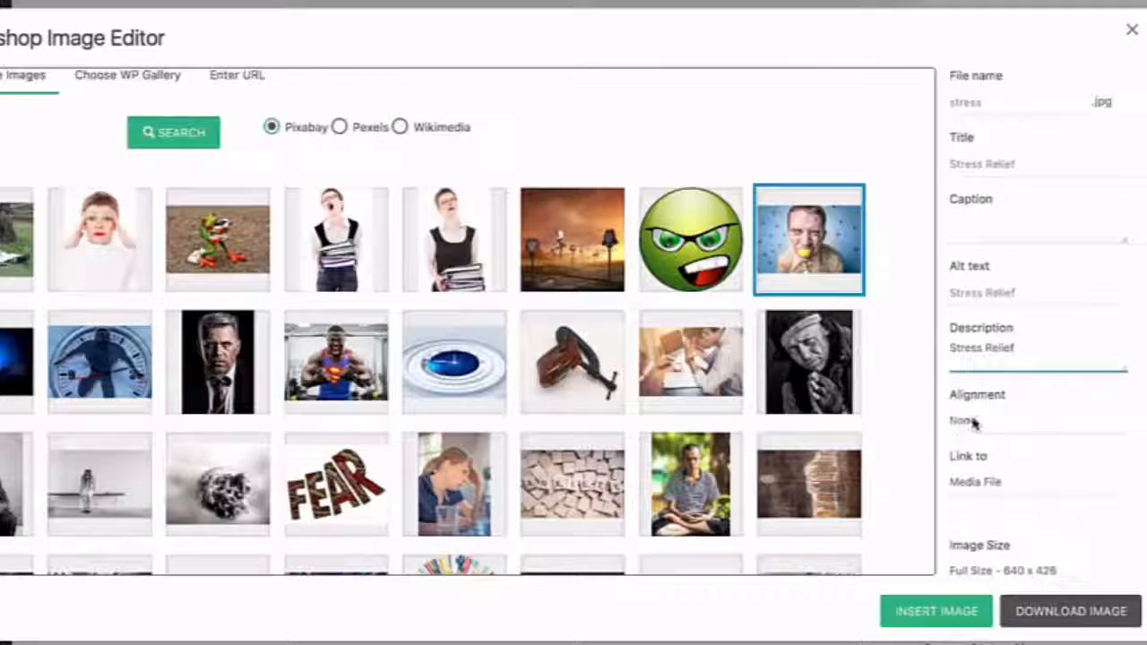
{"action": "left_click", "coordinate": [974, 421]}
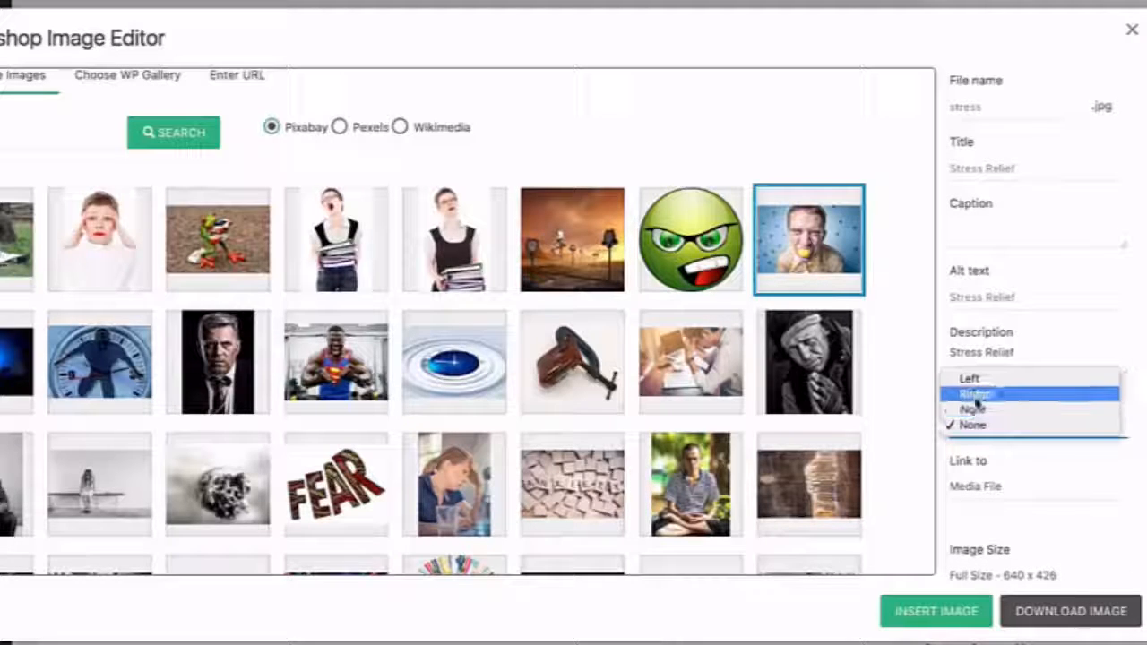
{"action": "left_click", "coordinate": [972, 397]}
{"action": "left_click", "coordinate": [989, 486]}
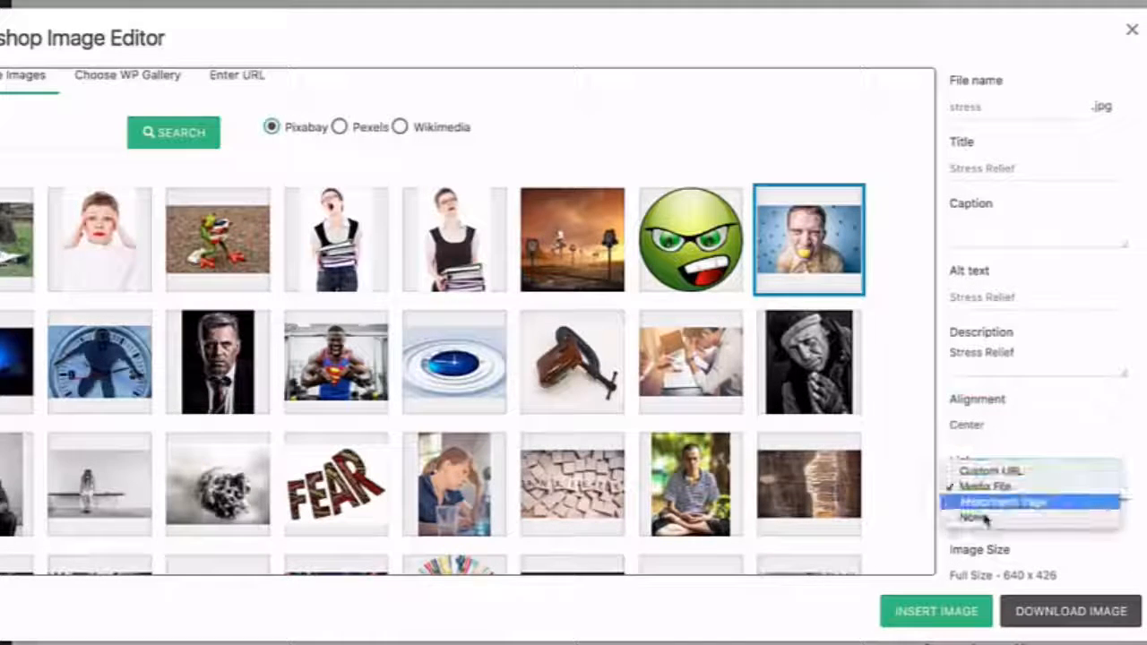
{"action": "left_click", "coordinate": [981, 518]}
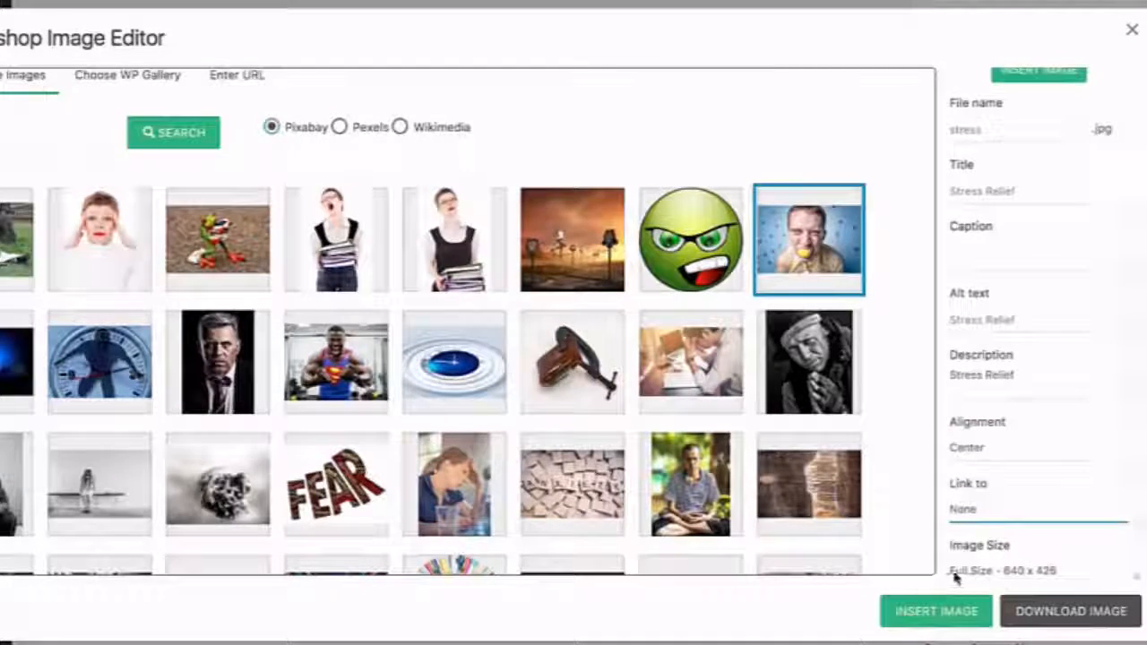
{"action": "scroll", "coordinate": [985, 514], "scroll_direction": "up", "scroll_amount": 3}
{"action": "scroll", "coordinate": [985, 515], "scroll_direction": "down", "scroll_amount": 1}
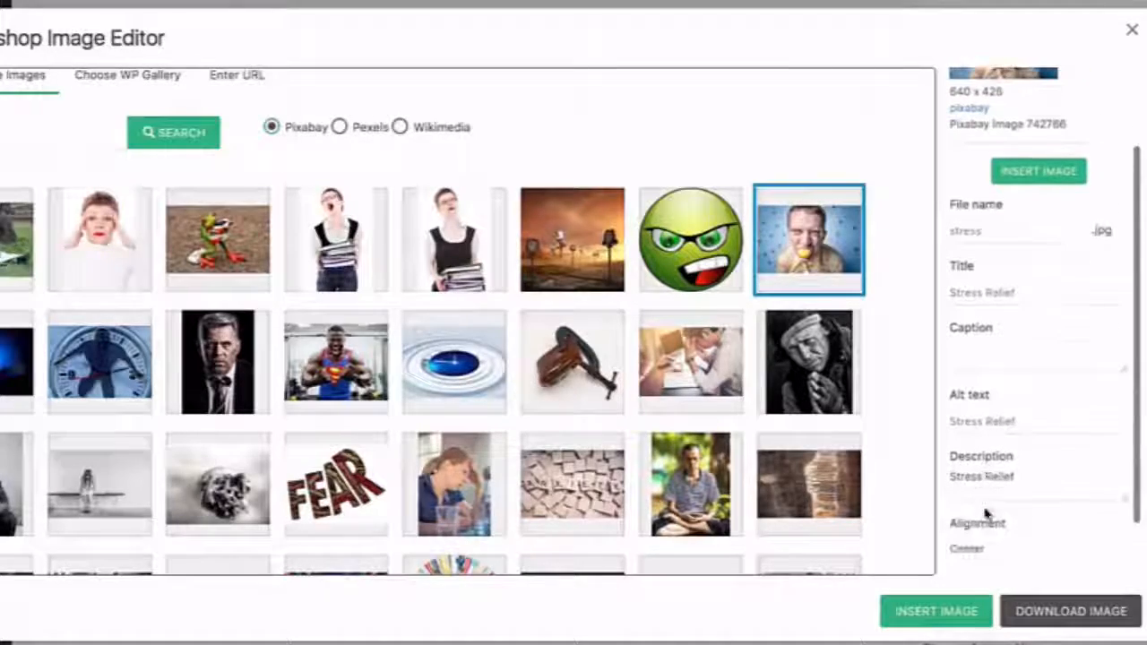
{"action": "left_click", "coordinate": [931, 612]}
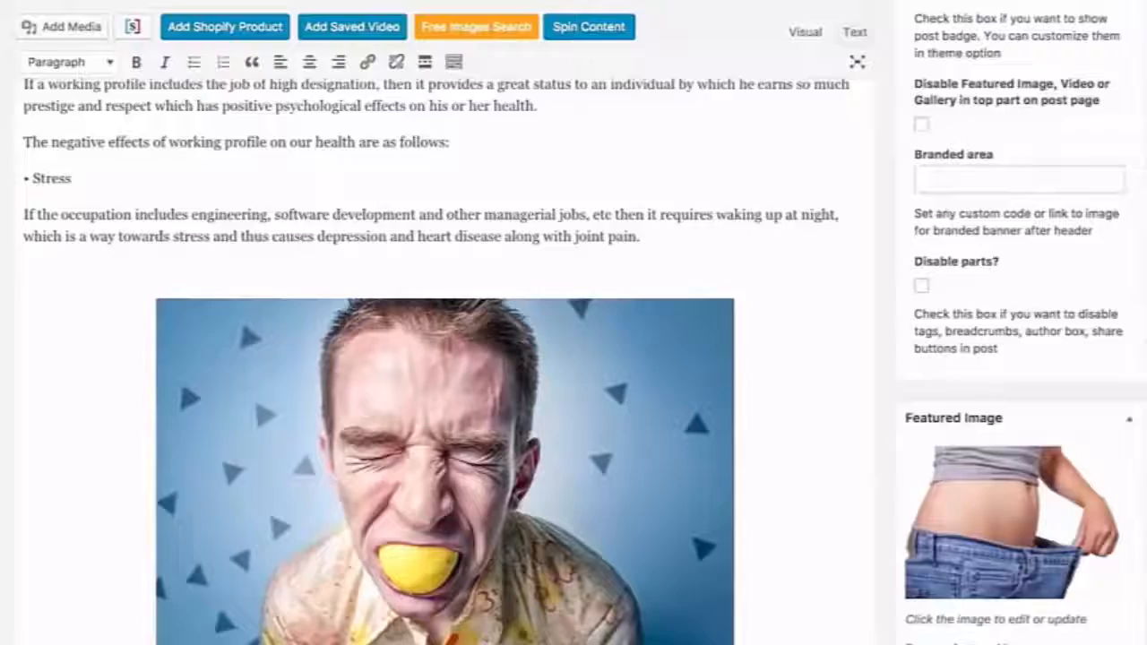
Add the tags "stress" and "fitness" to the post and save it as a draft
{"action": "scroll", "coordinate": [916, 606], "scroll_direction": "down", "scroll_amount": 5}
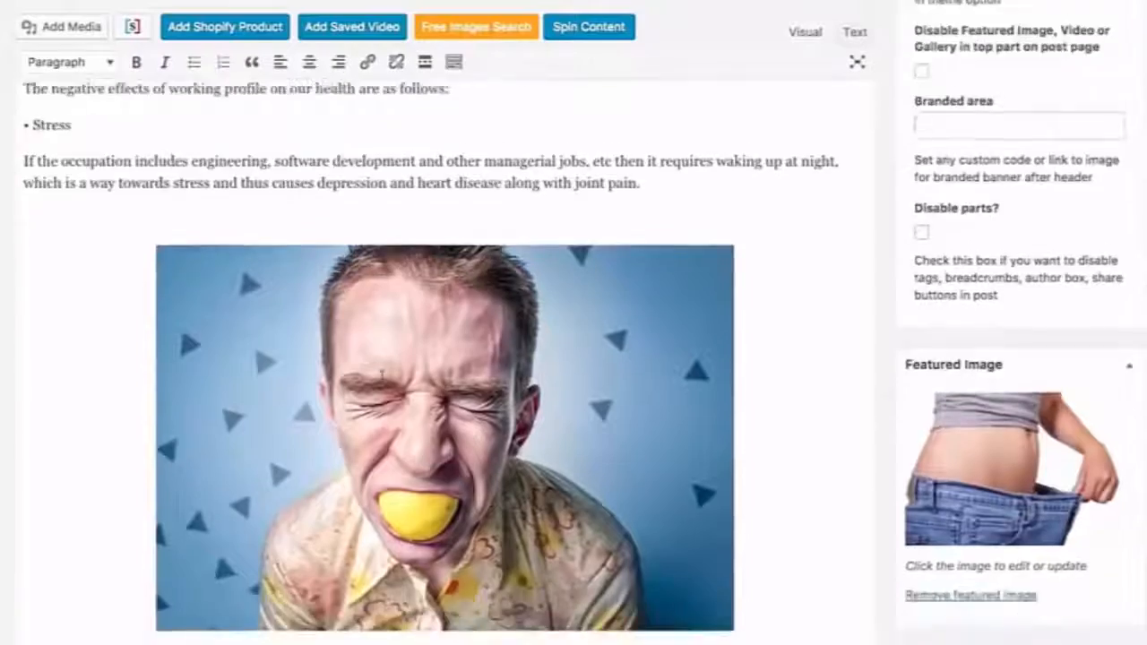
{"action": "scroll", "coordinate": [381, 376], "scroll_direction": "up", "scroll_amount": 10}
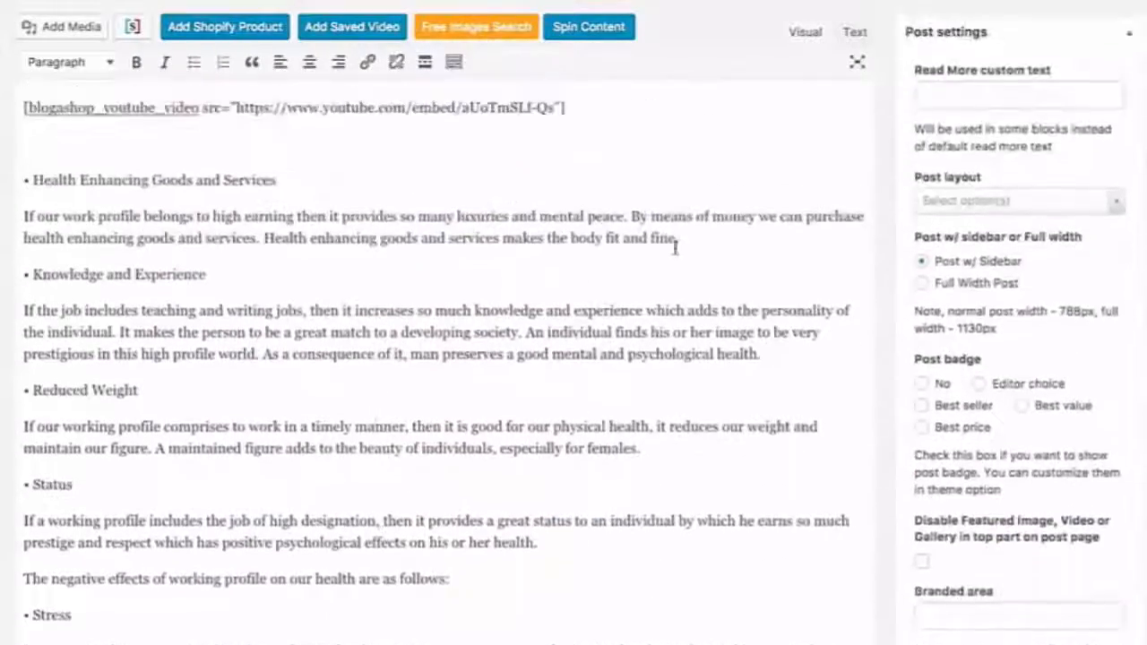
{"action": "scroll", "coordinate": [681, 245], "scroll_direction": "up", "scroll_amount": 3}
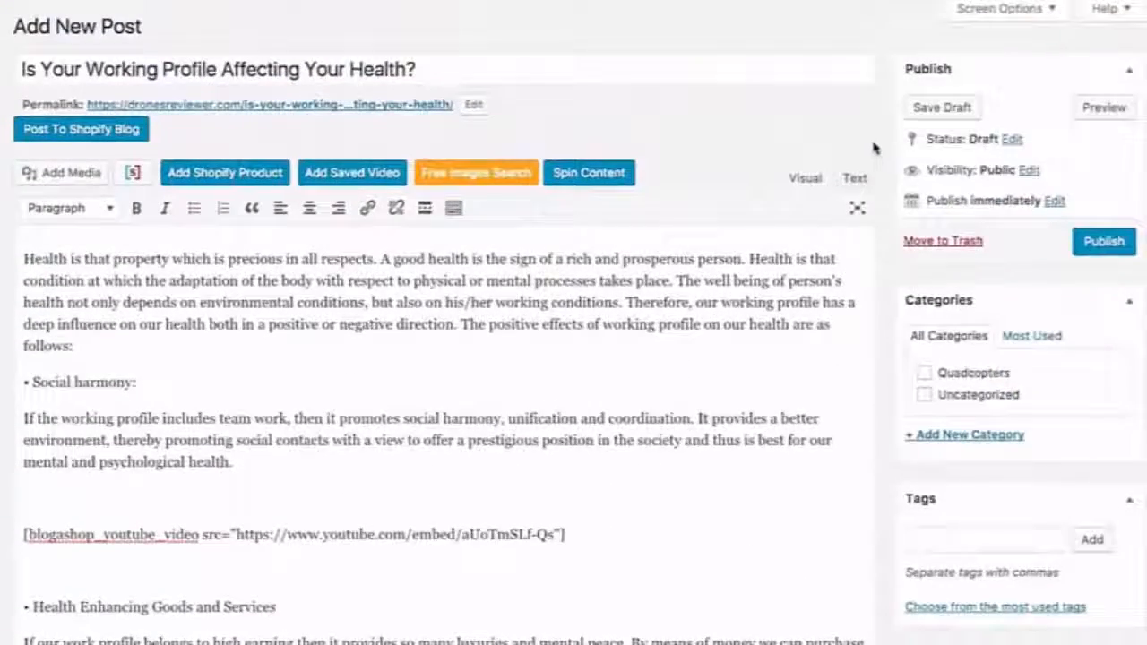
{"action": "scroll", "coordinate": [838, 454], "scroll_direction": "down", "scroll_amount": 3}
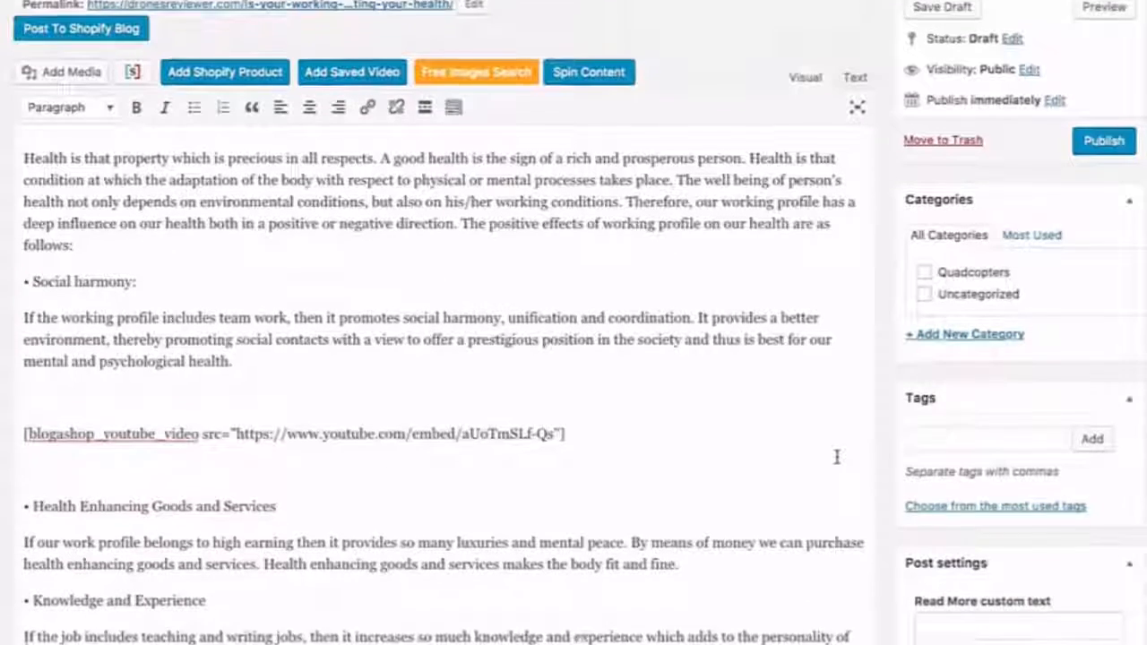
{"action": "left_click", "coordinate": [916, 389]}
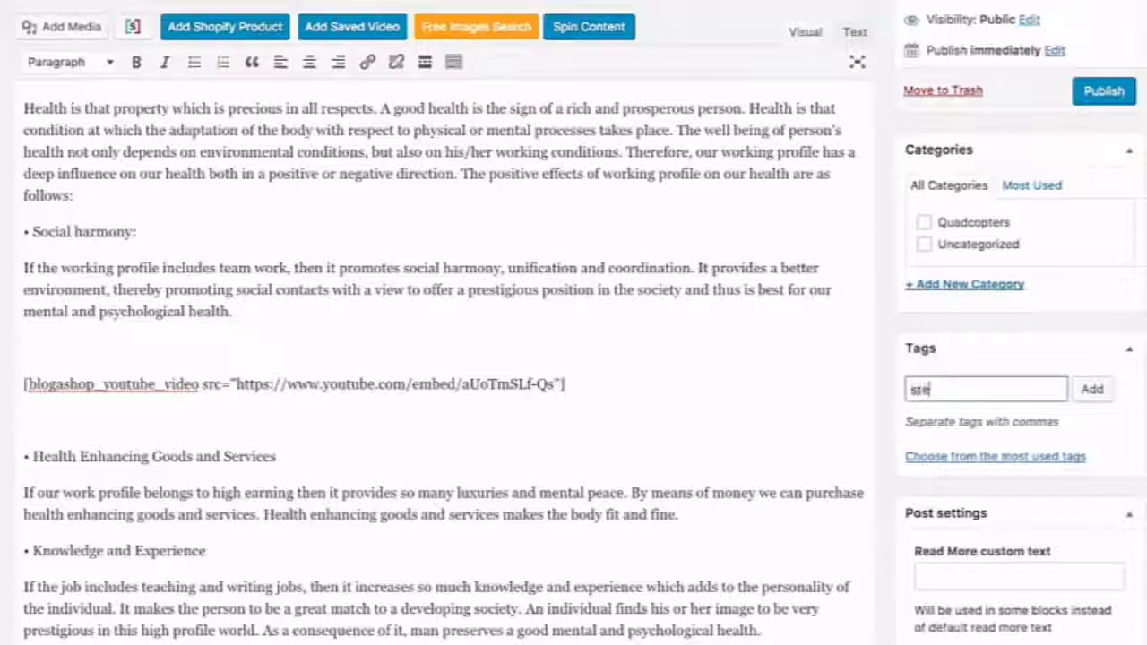
{"action": "type", "text": "ss"}
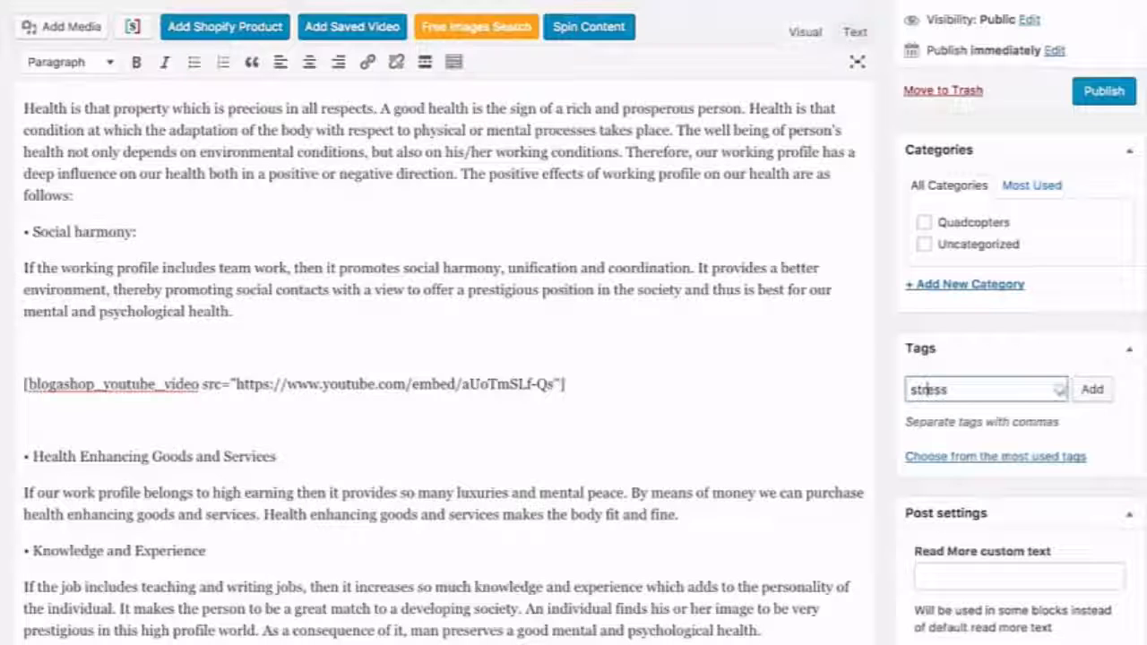
{"action": "left_click", "coordinate": [1092, 388]}
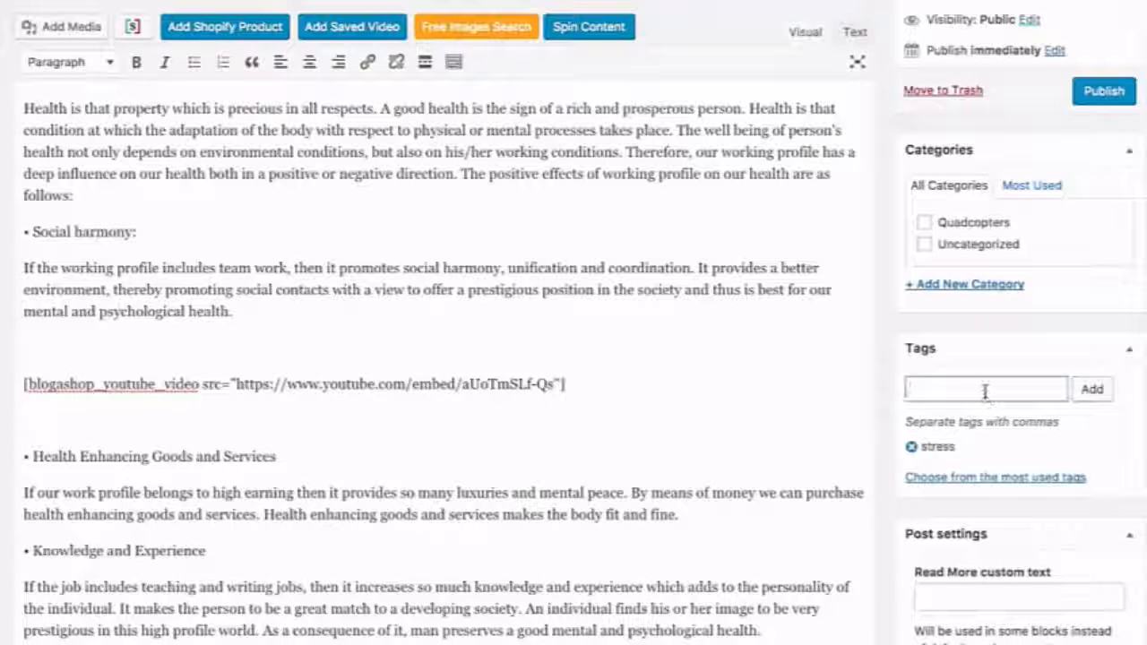
{"action": "type", "text": "fitness"}
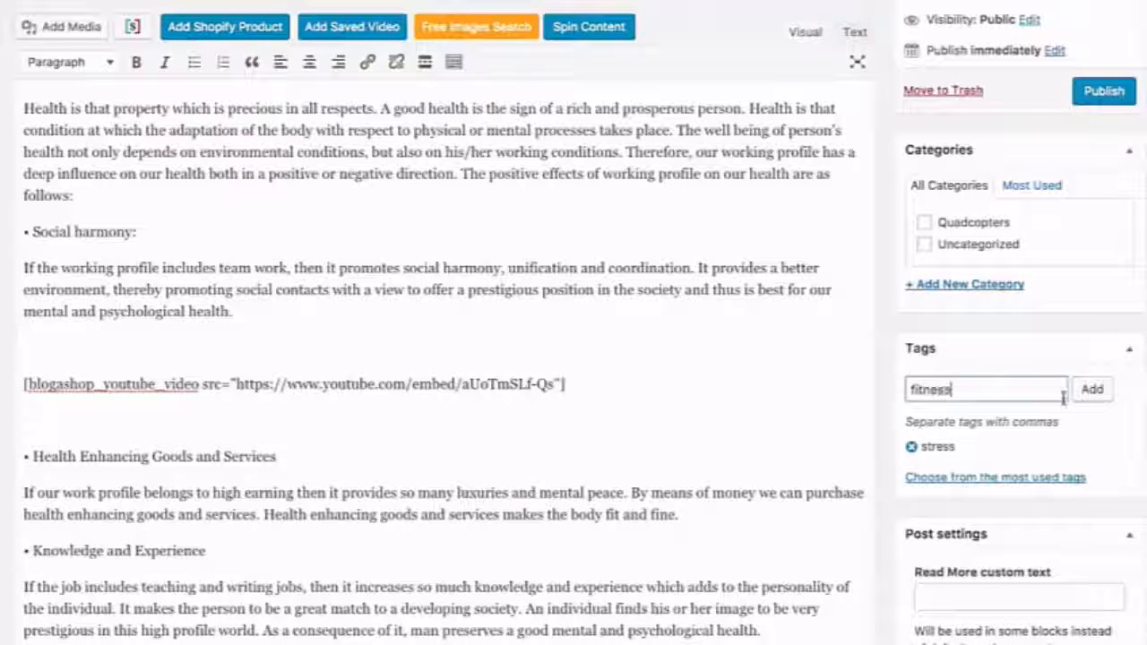
{"action": "left_click", "coordinate": [1092, 388]}
{"action": "scroll", "coordinate": [773, 415], "scroll_direction": "up", "scroll_amount": 3}
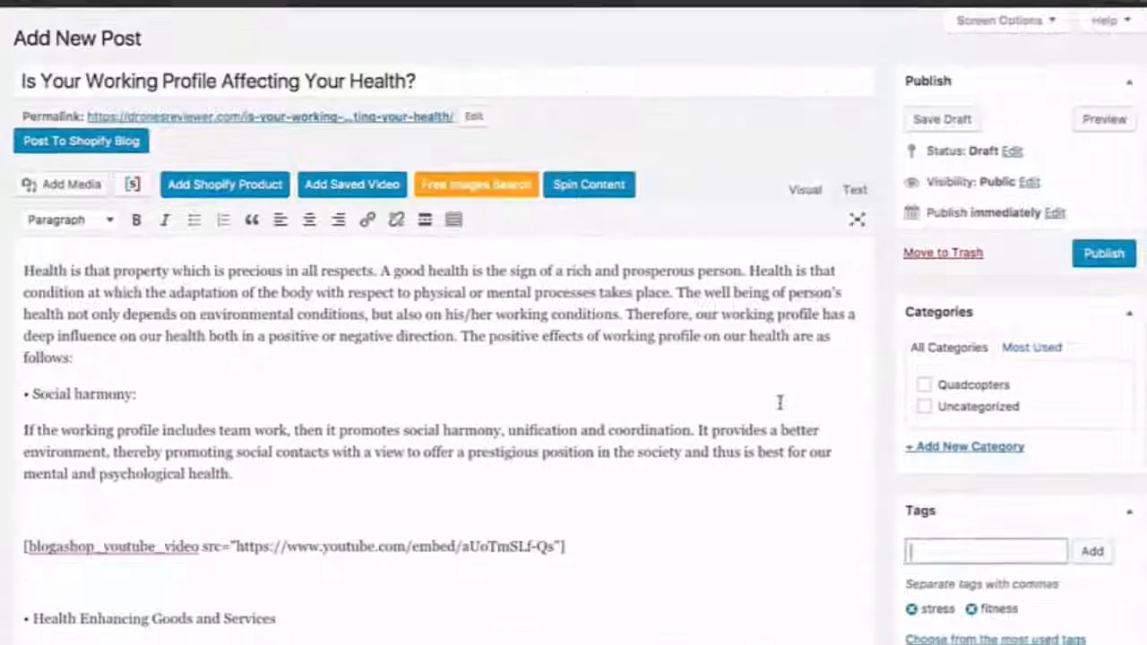
{"action": "left_click", "coordinate": [932, 111]}
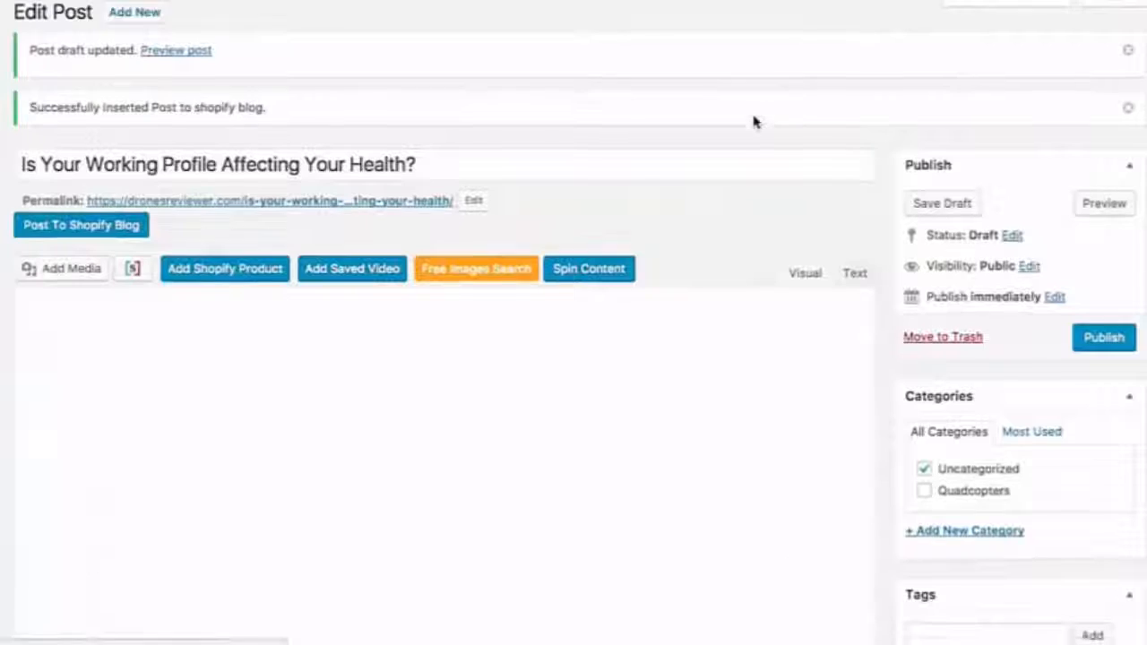
Try to generate a spun version of the post's content with Spinner Bros
{"action": "scroll", "coordinate": [678, 232], "scroll_direction": "down", "scroll_amount": 1}
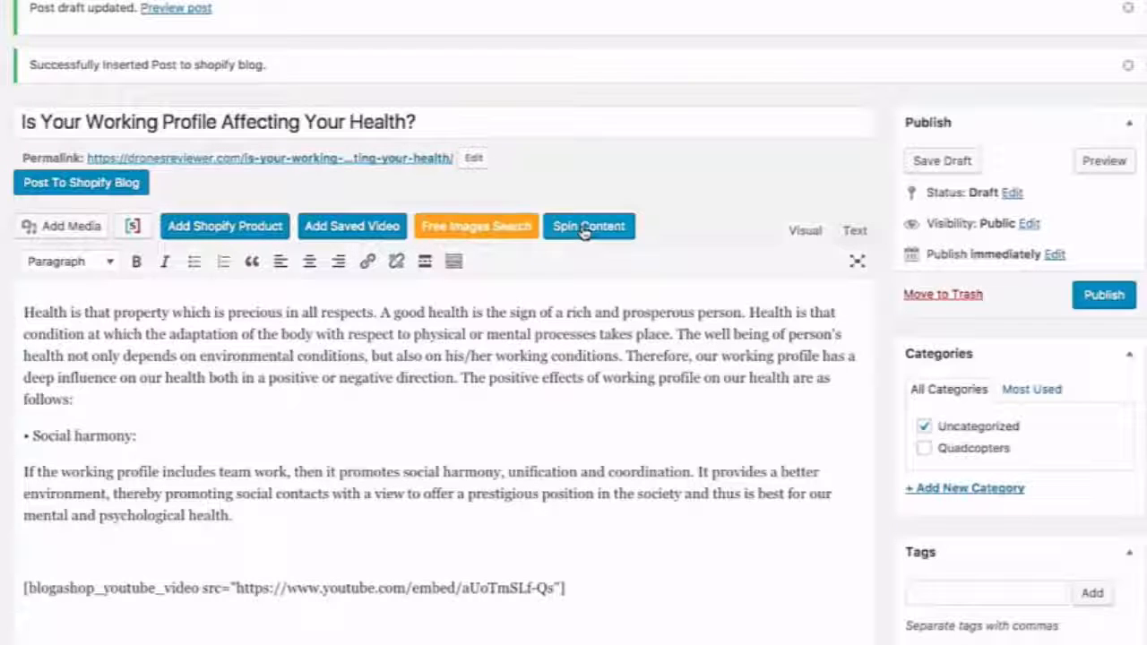
{"action": "left_click", "coordinate": [584, 227]}
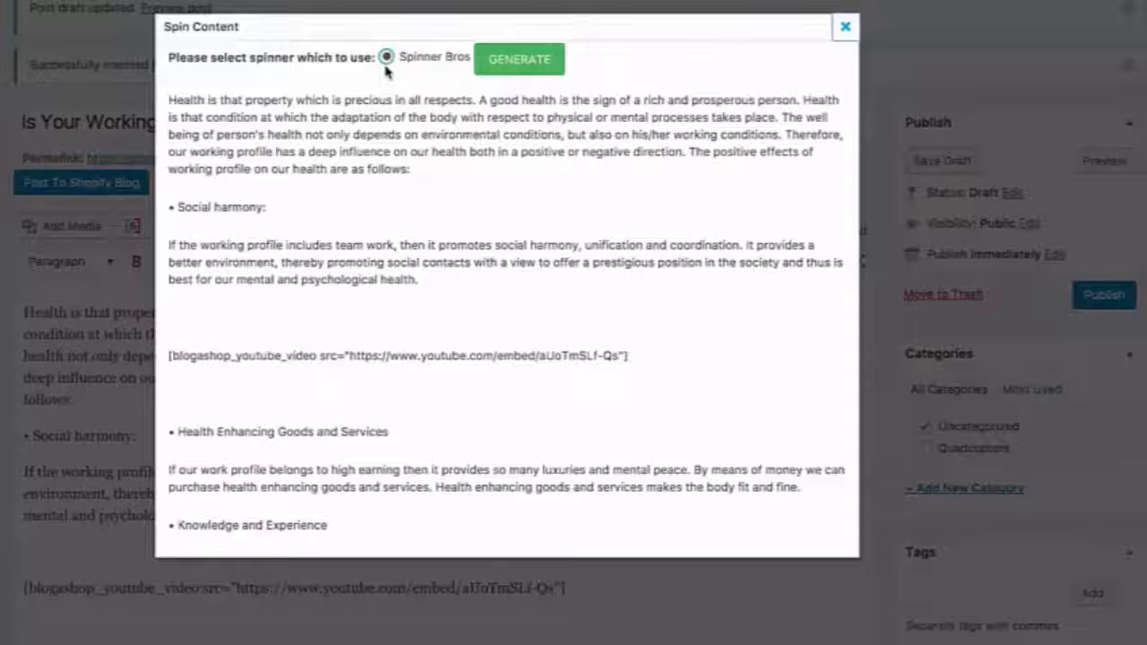
{"action": "left_click", "coordinate": [519, 61]}
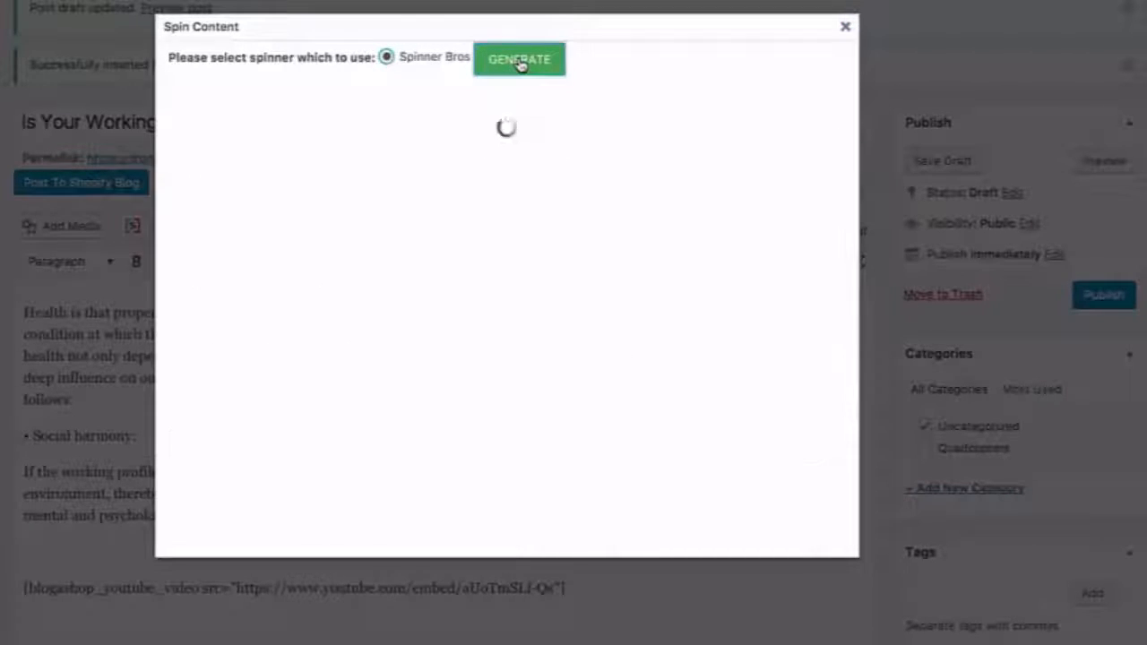
{"action": "scroll", "coordinate": [303, 566], "scroll_direction": "down", "scroll_amount": 5}
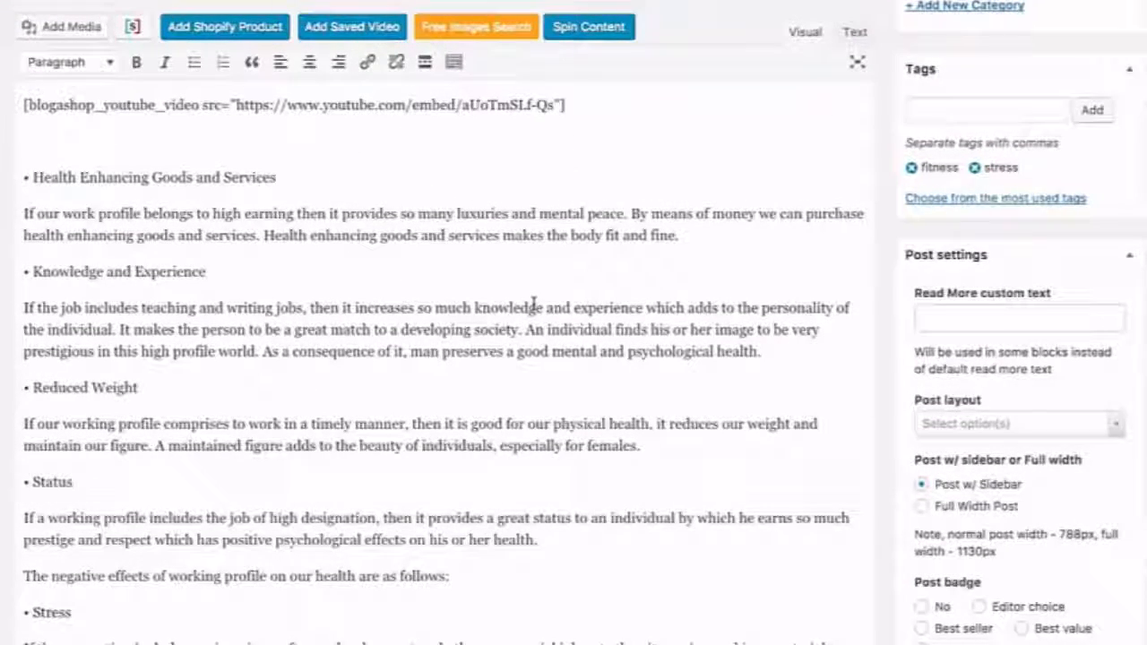
Post the article to Shopify with the store Blogashop, the store owner as author and the blog "Blog"
{"action": "scroll", "coordinate": [532, 305], "scroll_direction": "up", "scroll_amount": 10}
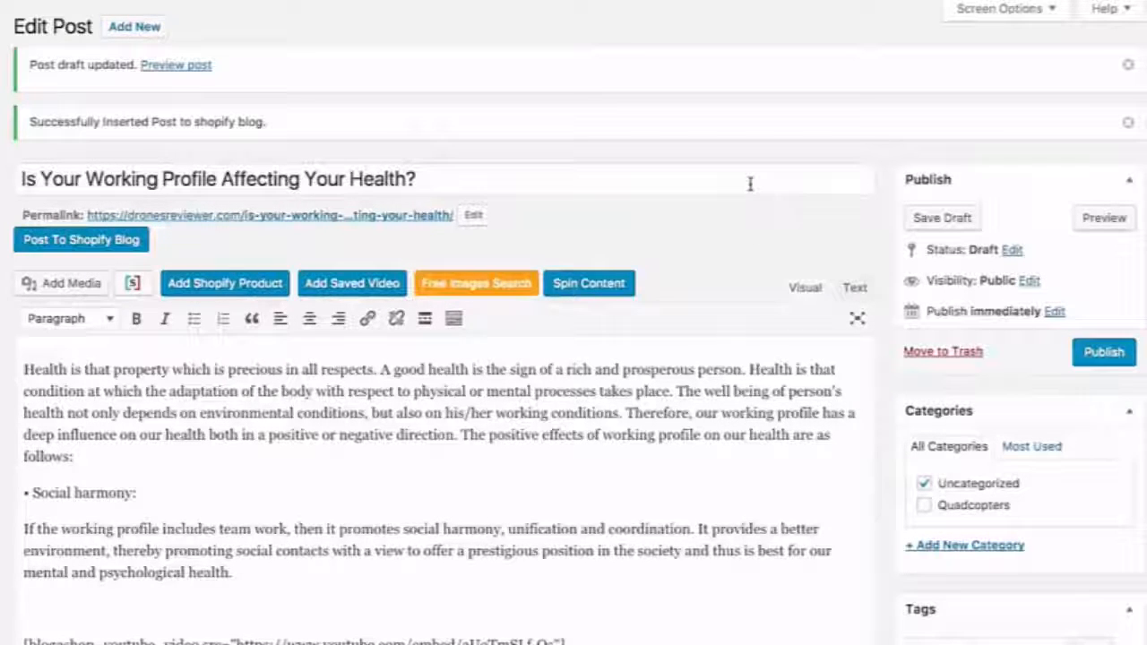
{"action": "left_click", "coordinate": [72, 244]}
{"action": "left_click", "coordinate": [364, 147]}
{"action": "left_click", "coordinate": [239, 170]}
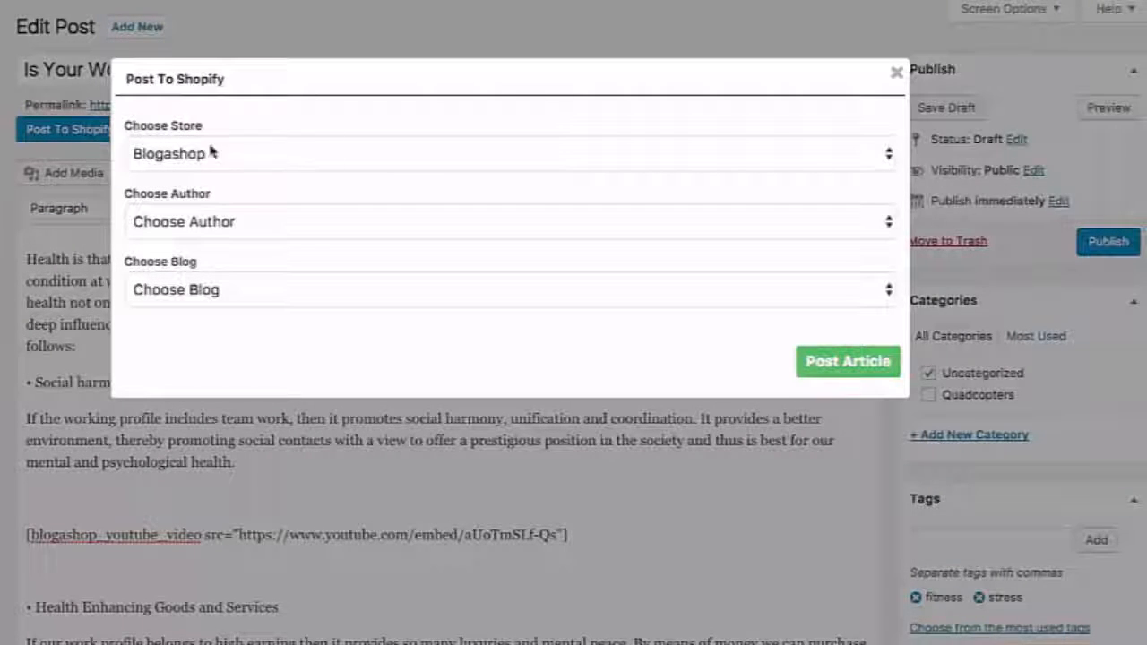
{"action": "left_click", "coordinate": [243, 223]}
{"action": "left_click", "coordinate": [238, 243]}
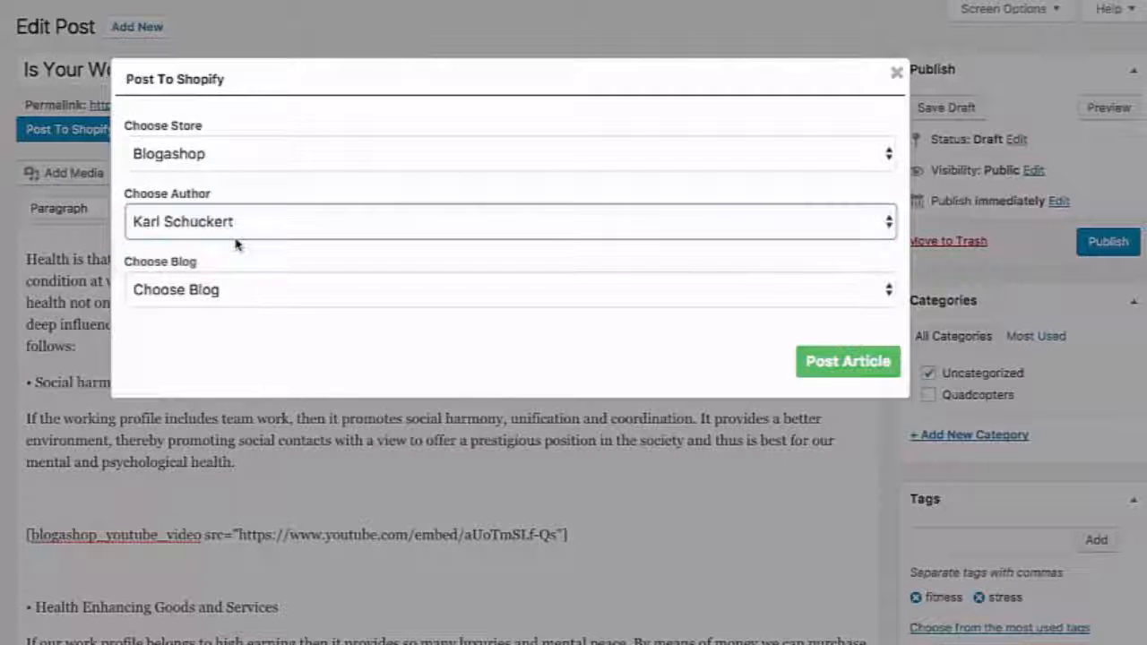
{"action": "left_click", "coordinate": [224, 309]}
{"action": "left_click", "coordinate": [220, 307]}
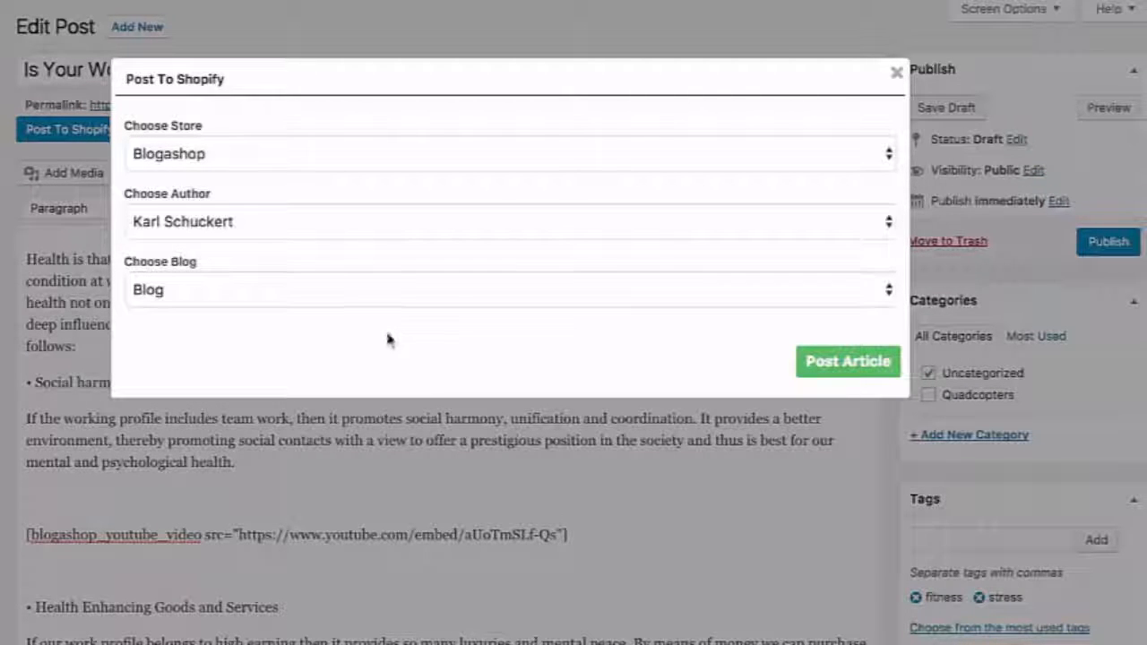
{"action": "left_click", "coordinate": [858, 363]}
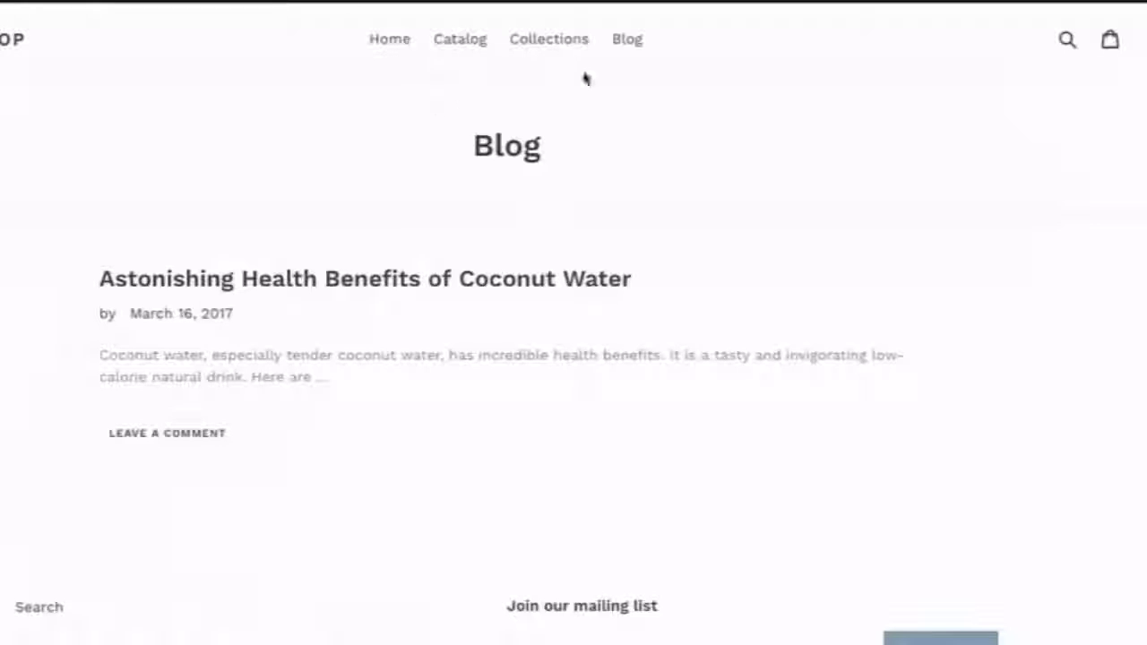
Switch to the Shopify store, reload its blog and open the article "Is Your Working Profile Affecting Your Health?"
{"action": "left_click", "coordinate": [634, 41]}
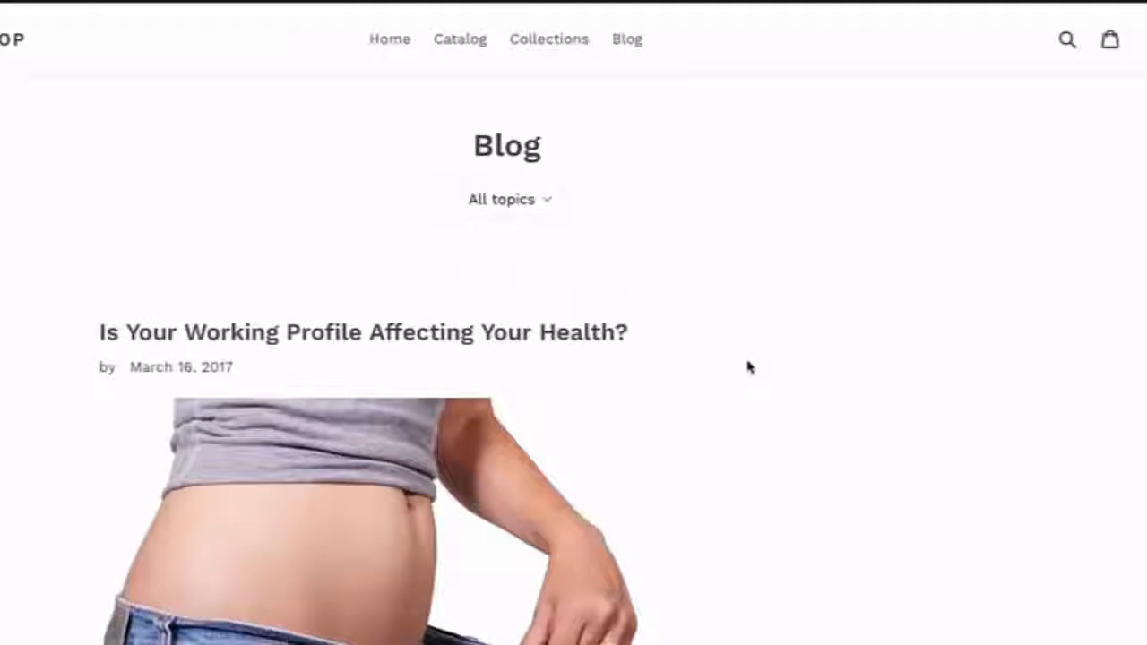
{"action": "scroll", "coordinate": [747, 366], "scroll_direction": "down", "scroll_amount": 7}
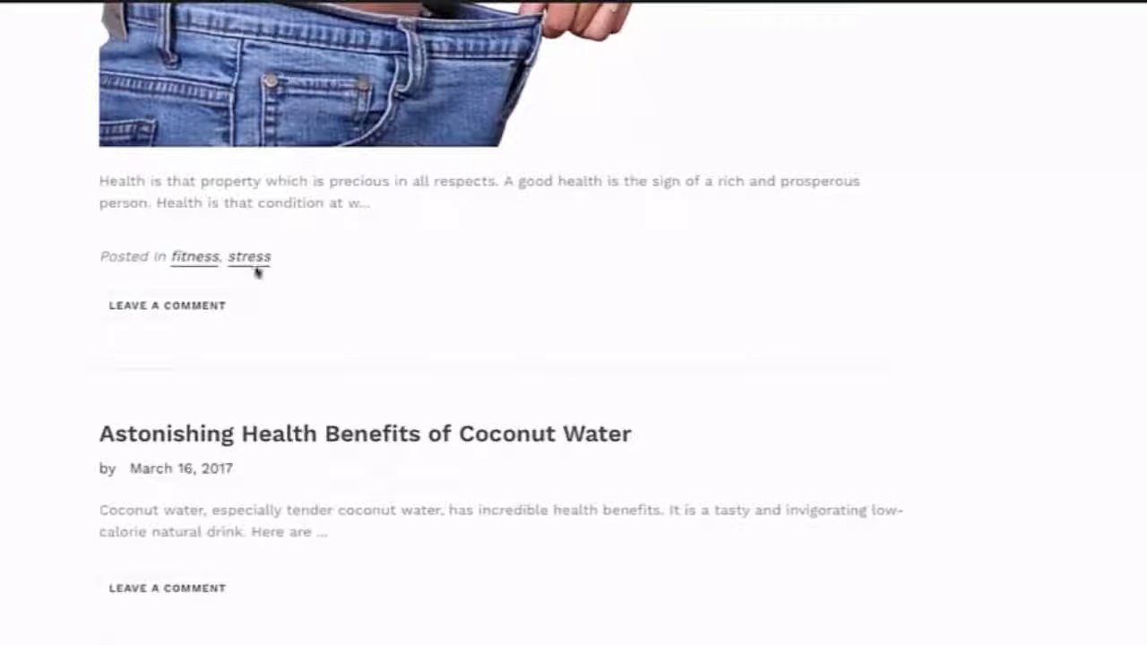
{"action": "scroll", "coordinate": [206, 263], "scroll_direction": "up", "scroll_amount": 5}
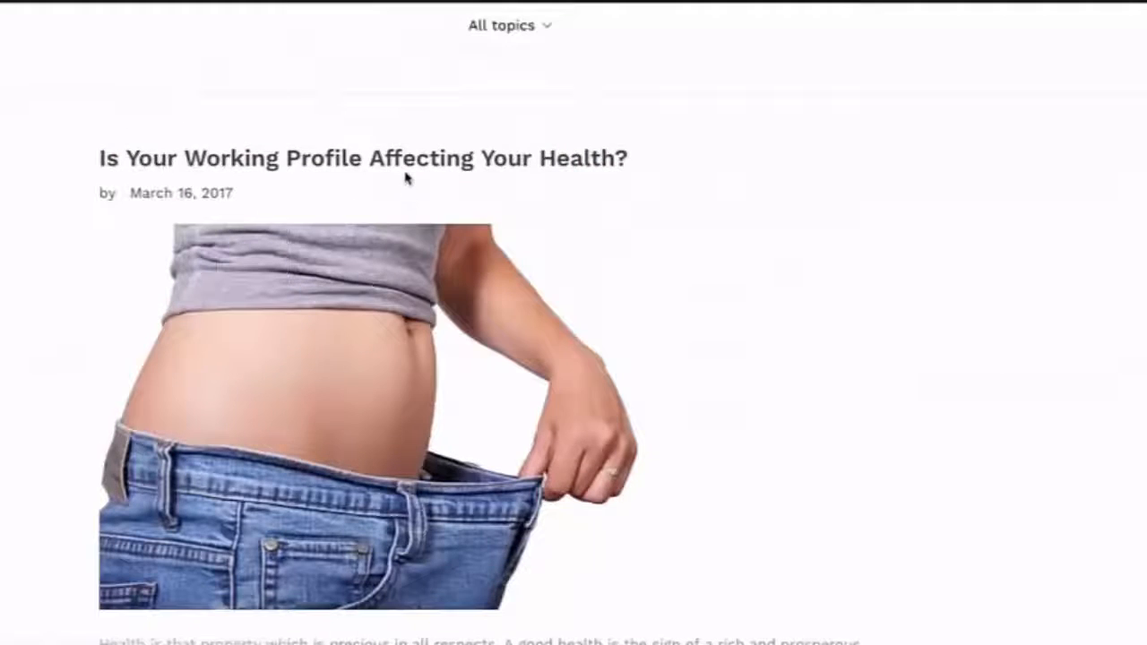
{"action": "left_click", "coordinate": [408, 166]}
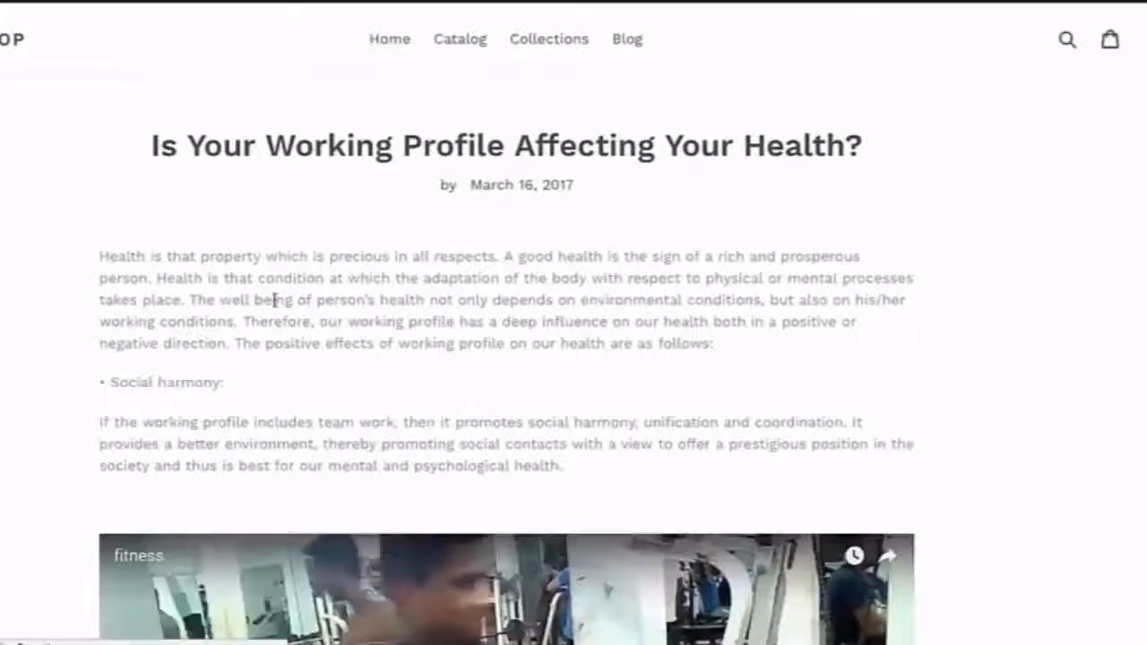
Review the published article's text, embedded fitness video, stress image, sharing links and comment form
{"action": "scroll", "coordinate": [275, 300], "scroll_direction": "down", "scroll_amount": 15}
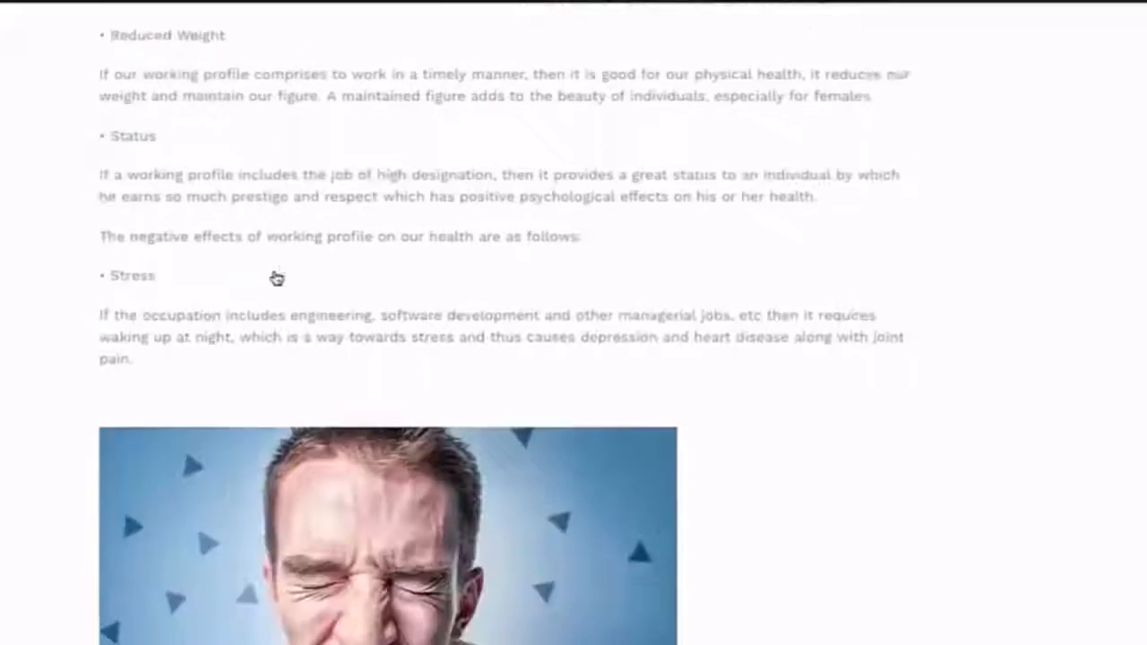
{"action": "scroll", "coordinate": [276, 279], "scroll_direction": "down", "scroll_amount": 10}
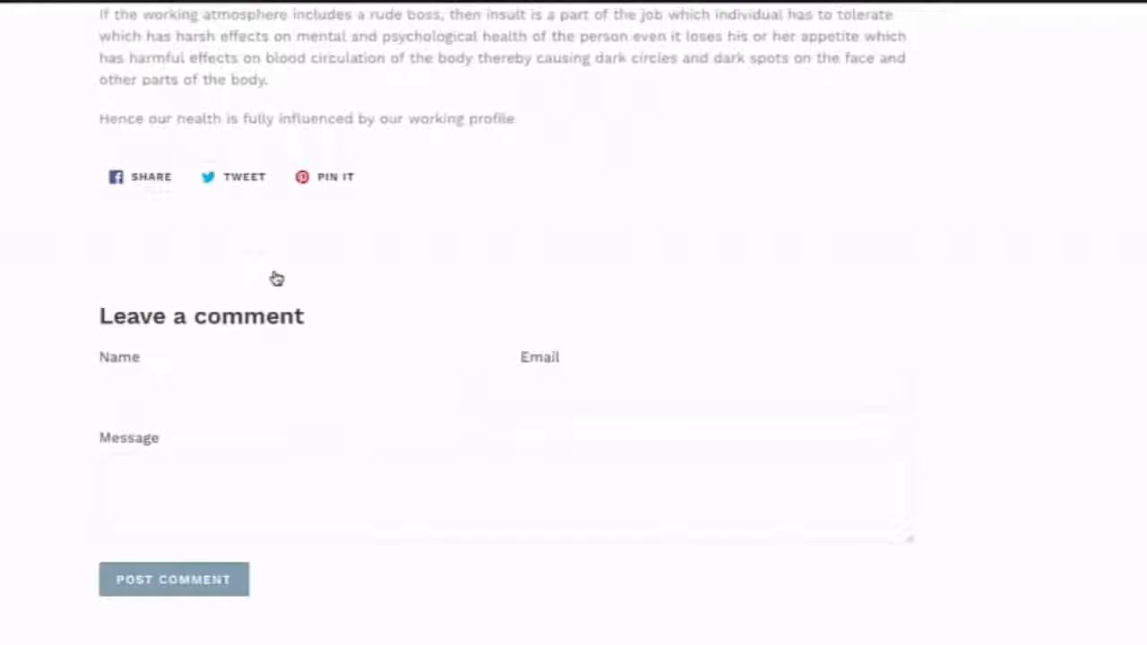
{"action": "scroll", "coordinate": [343, 278], "scroll_direction": "down", "scroll_amount": 2}
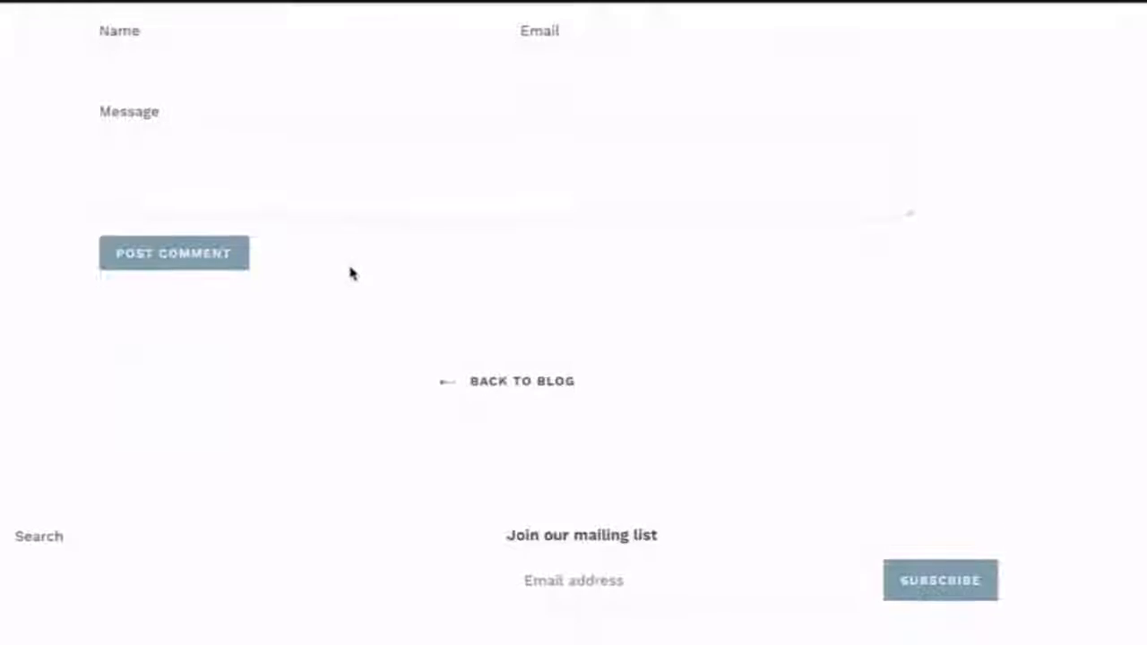
{"action": "scroll", "coordinate": [350, 272], "scroll_direction": "up", "scroll_amount": 15}
{"action": "scroll", "coordinate": [350, 272], "scroll_direction": "up", "scroll_amount": 10}
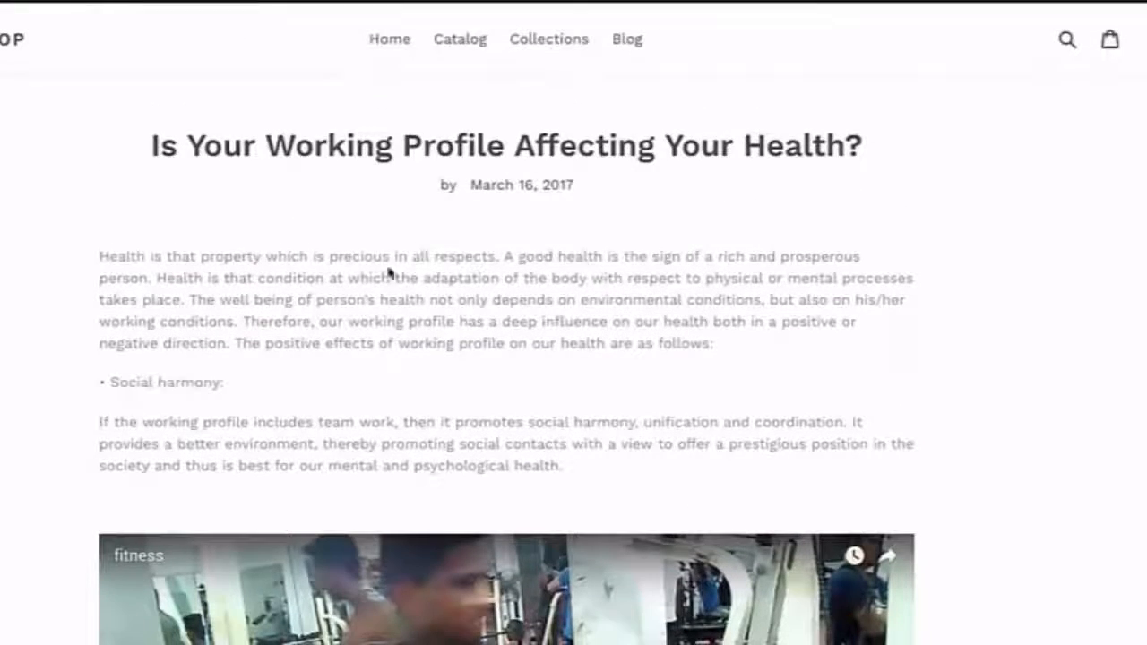
{"action": "scroll", "coordinate": [347, 294], "scroll_direction": "down", "scroll_amount": 15}
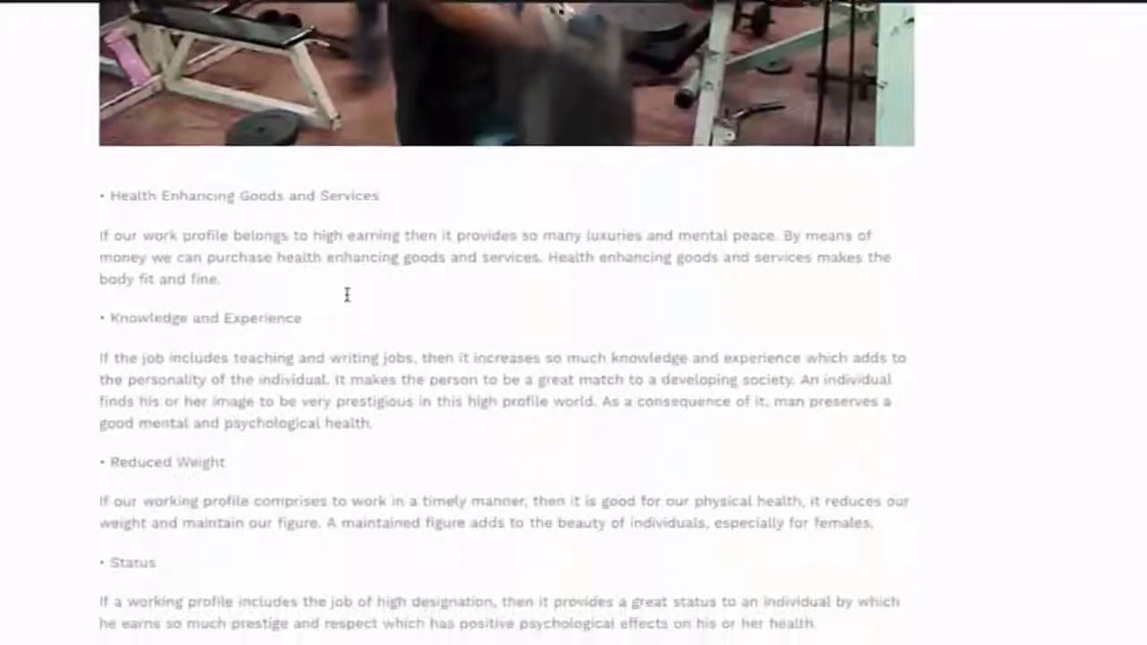
{"action": "scroll", "coordinate": [347, 293], "scroll_direction": "down", "scroll_amount": 10}
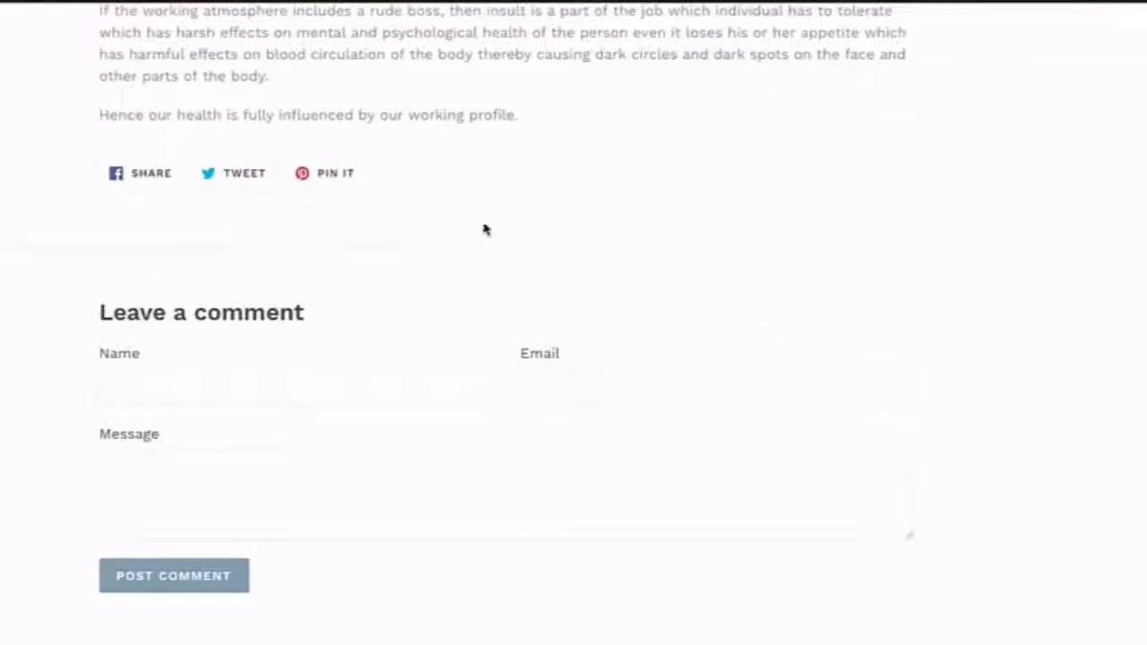
Fill in the commenter's name and e-mail in the article's comment form
{"action": "scroll", "coordinate": [361, 241], "scroll_direction": "down", "scroll_amount": 2}
{"action": "left_click", "coordinate": [182, 274]}
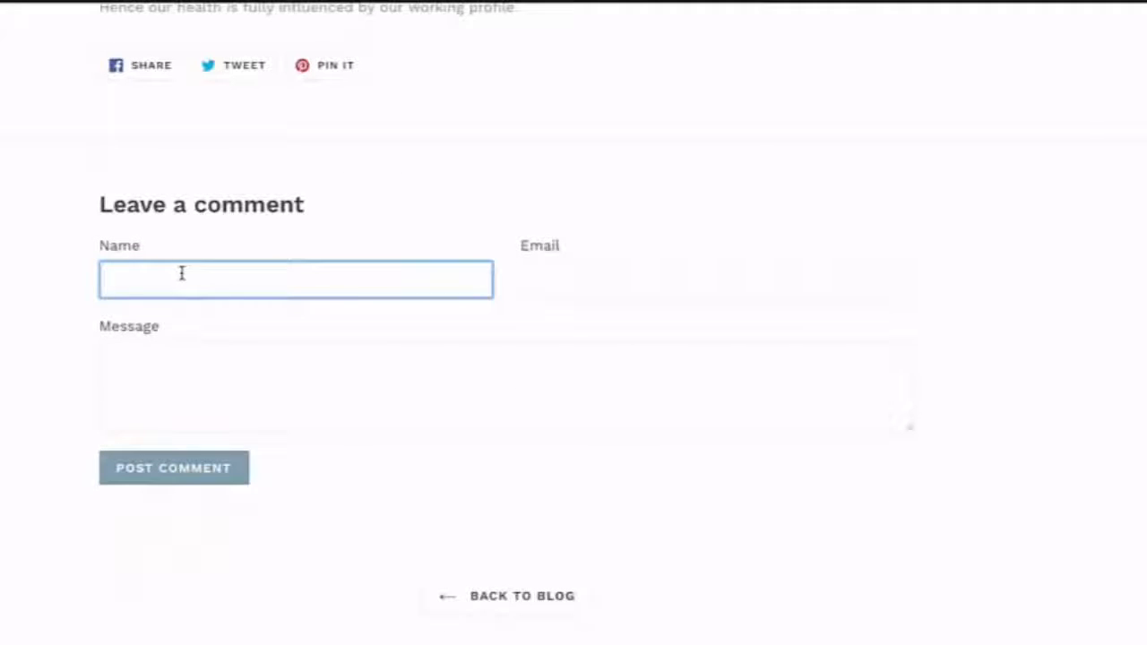
{"action": "type", "text": "Keith"}
{"action": "key", "text": "Tab"}
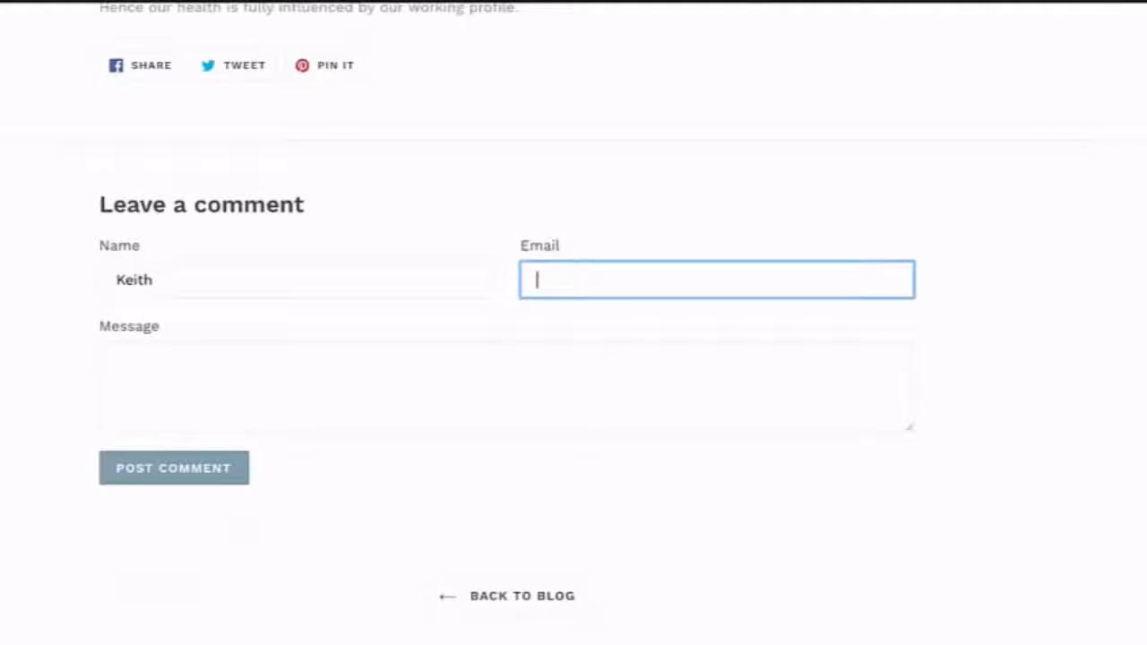
{"action": "type", "text": "demo@"}
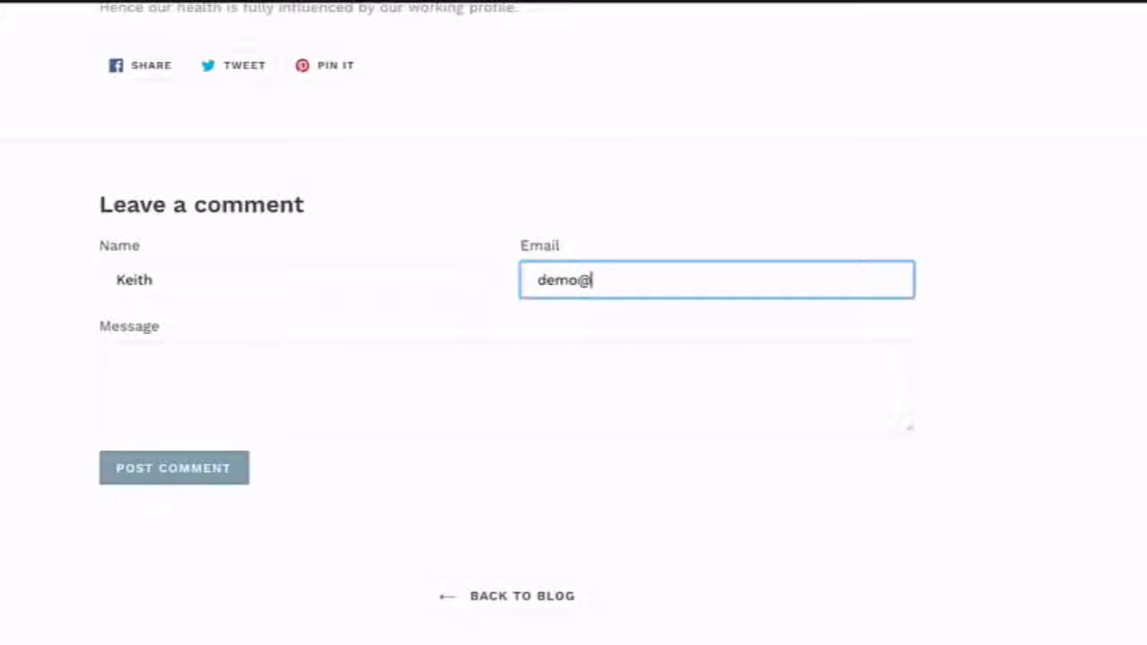
{"action": "type", "text": "demo.com"}
Write the message "Hey Guys" in the article's comment form and post the comment
{"action": "left_click", "coordinate": [150, 361]}
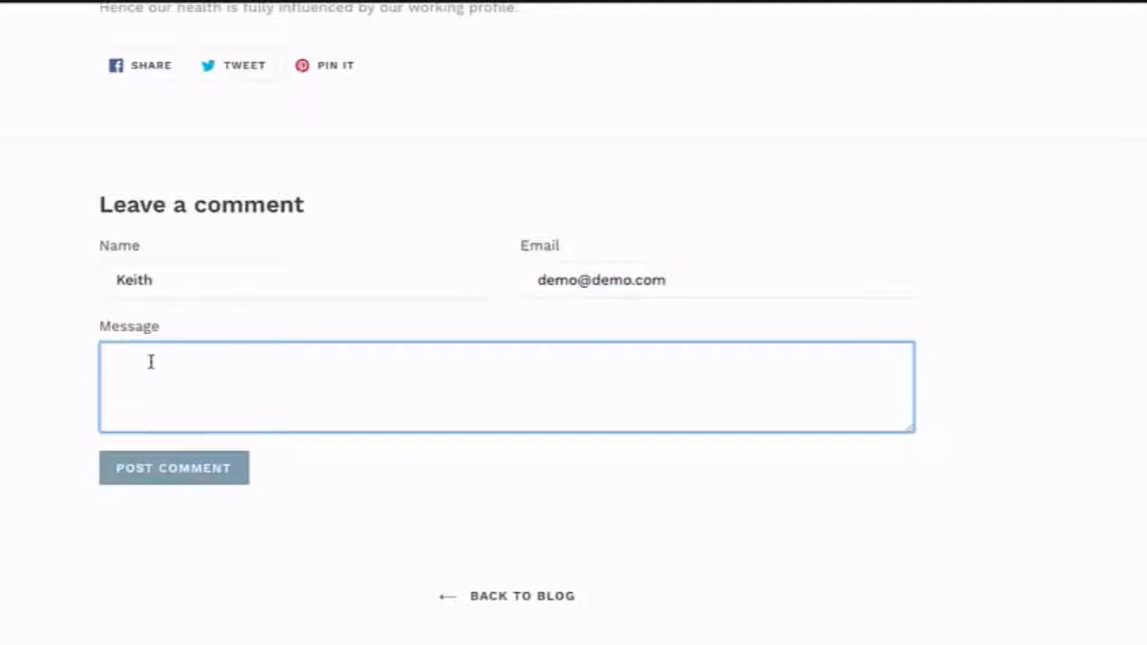
{"action": "type", "text": "Hey Gusy"}
{"action": "key", "text": "BackSpace"}
{"action": "key", "text": "BackSpace"}
{"action": "type", "text": "ys"}
{"action": "left_click", "coordinate": [131, 468]}
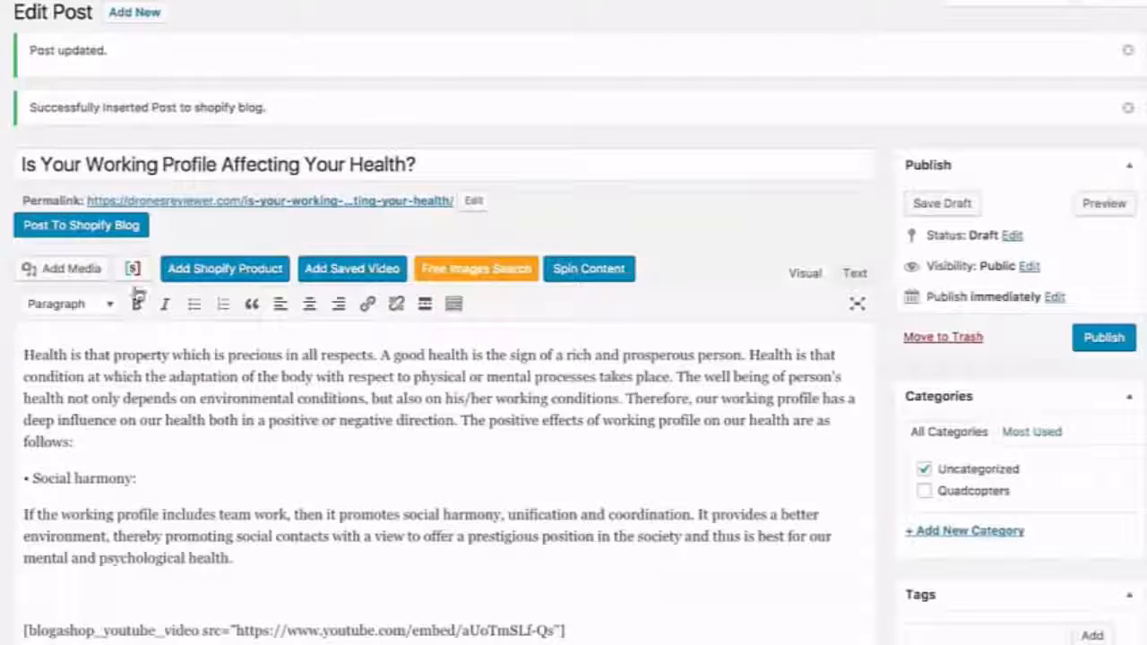
Add and save a new BlogaShop canned comment titled "Demo" with the text "How are you?"
{"action": "mouse_move", "coordinate": [54, 539]}
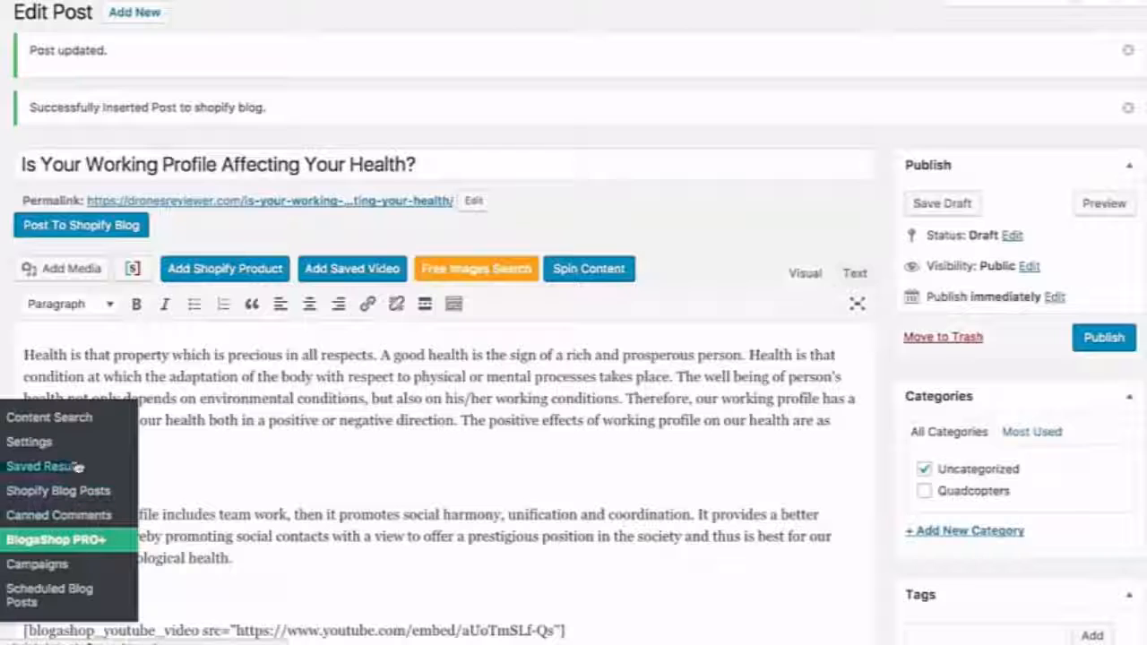
{"action": "left_click", "coordinate": [78, 516]}
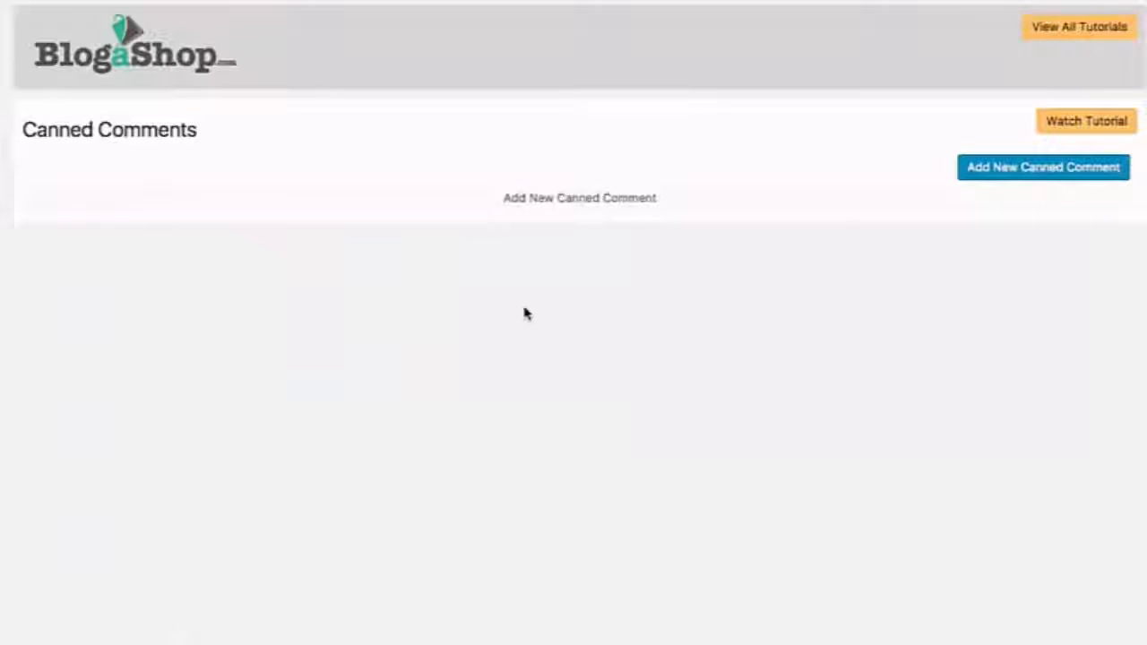
{"action": "left_click", "coordinate": [993, 172]}
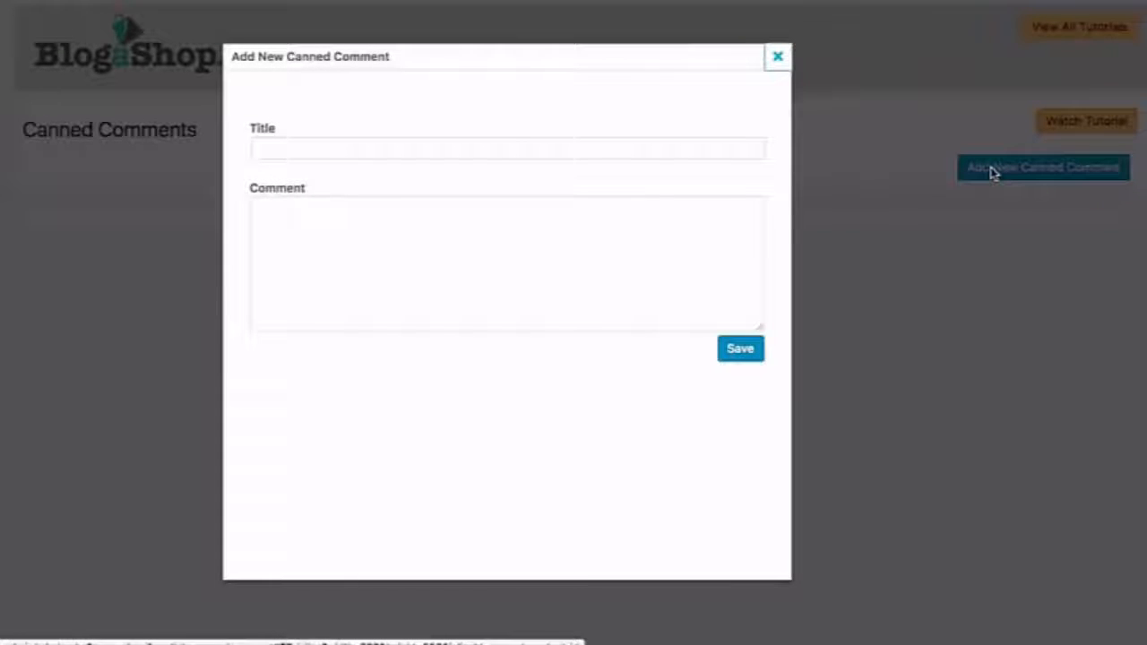
{"action": "left_click", "coordinate": [284, 147]}
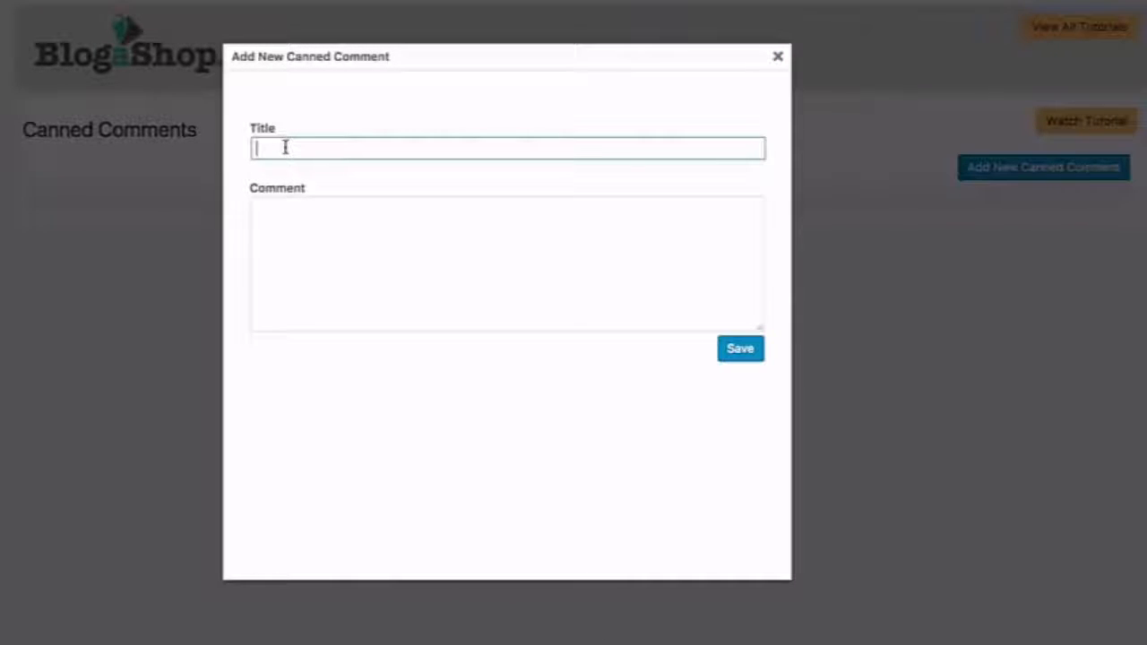
{"action": "type", "text": "Demo"}
{"action": "left_click", "coordinate": [341, 206]}
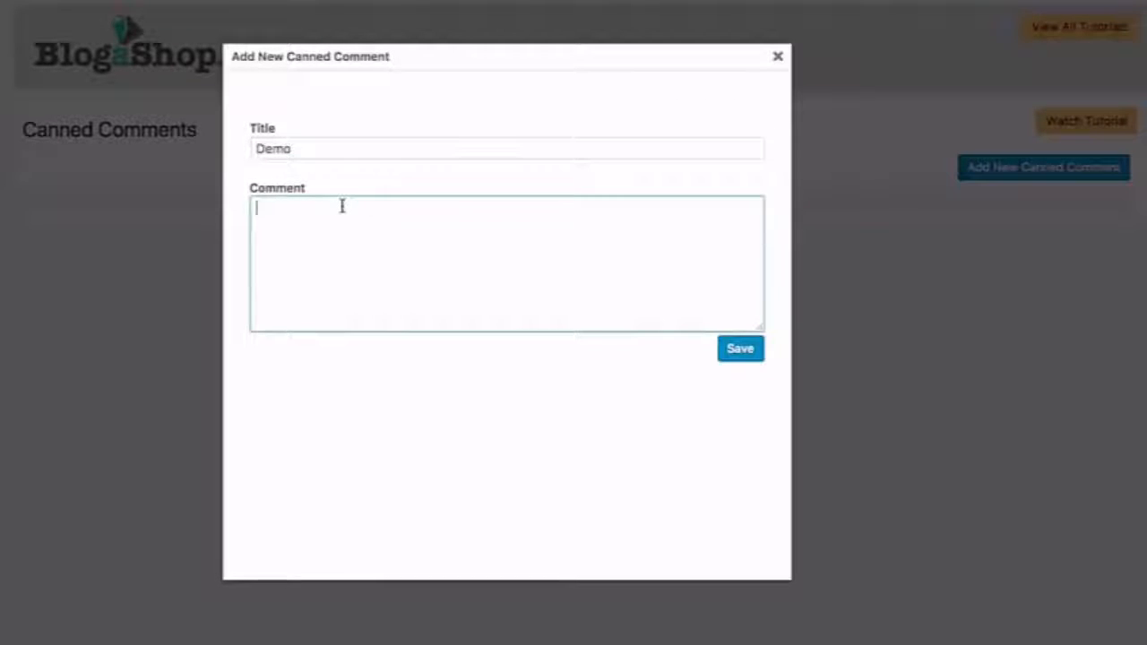
{"action": "type", "text": "How are you?"}
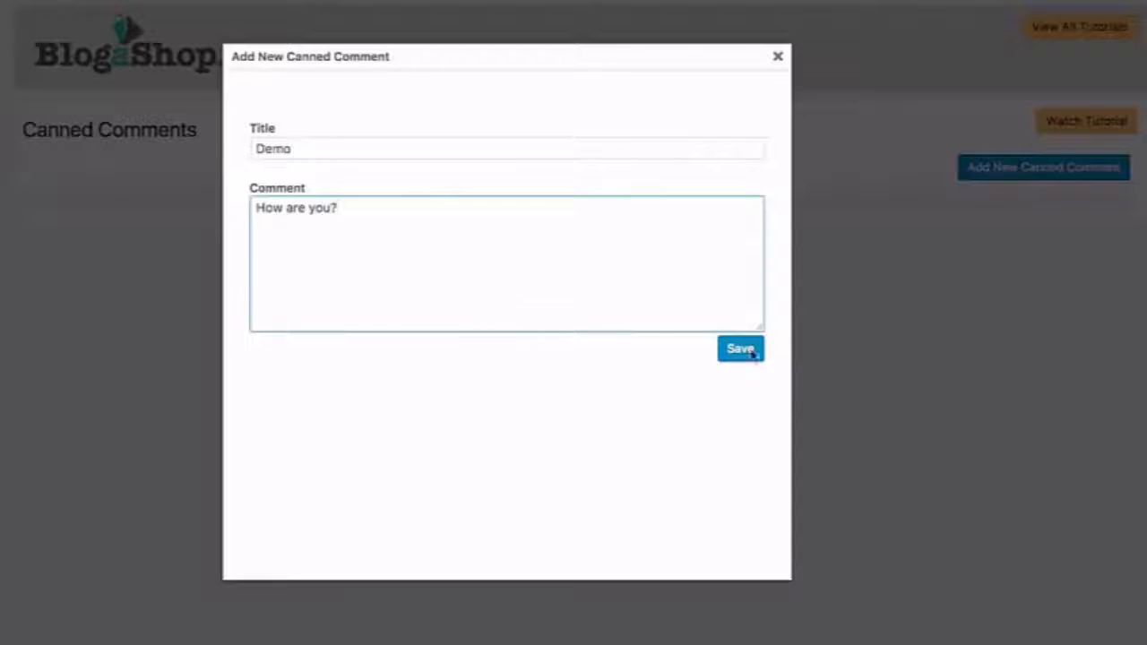
{"action": "left_click", "coordinate": [740, 350]}
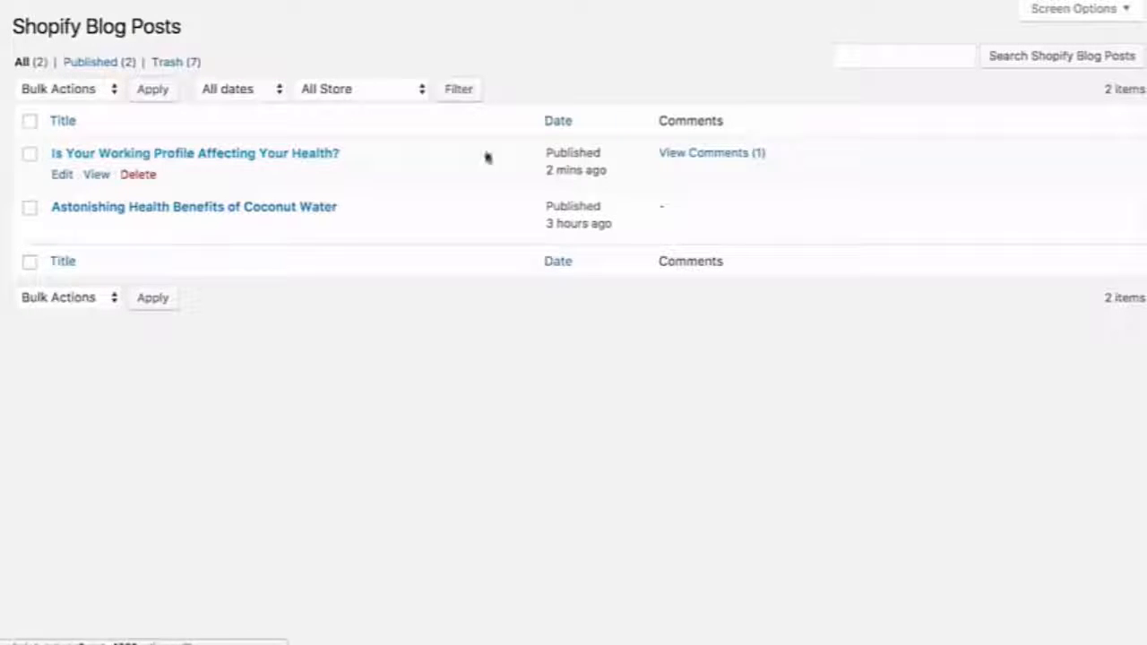
Answer the article's "Hey Guys" comment with the canned response "How are you?" and check the comments on the reloaded store article
{"action": "left_click", "coordinate": [716, 156]}
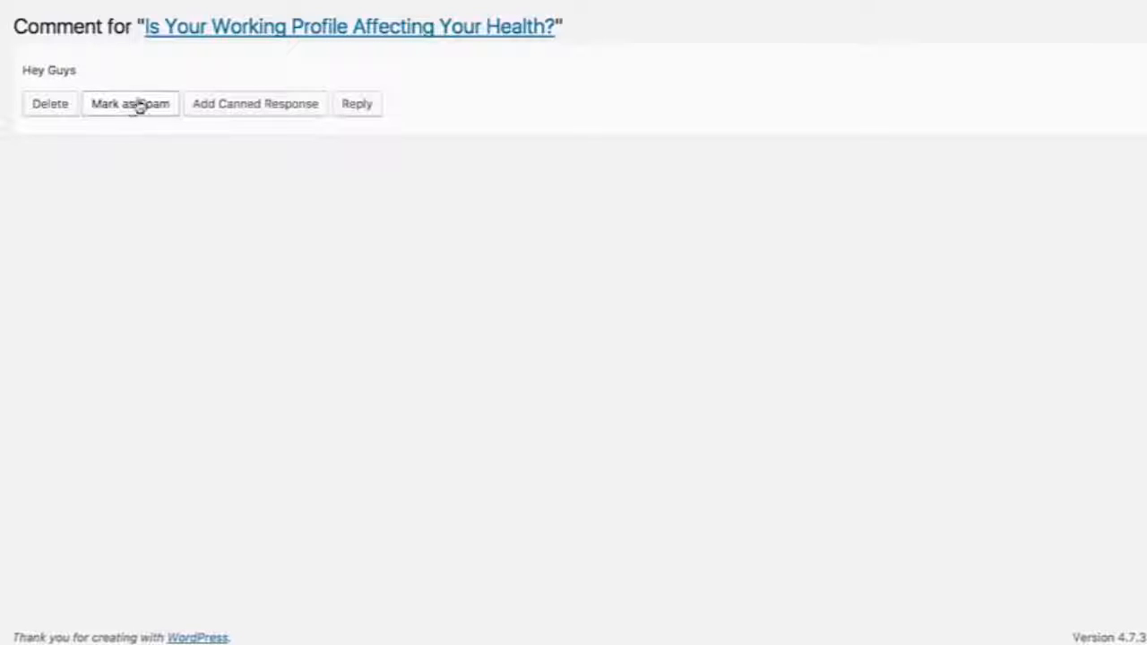
{"action": "left_click", "coordinate": [257, 104]}
{"action": "left_click", "coordinate": [793, 177]}
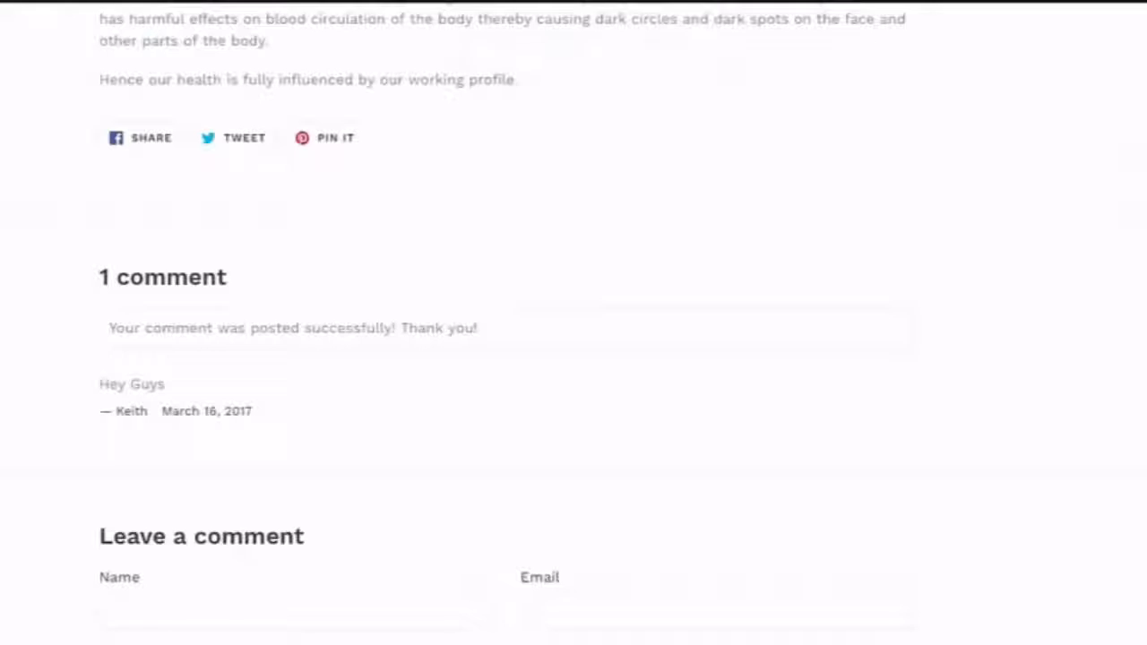
{"action": "key", "text": "F5"}
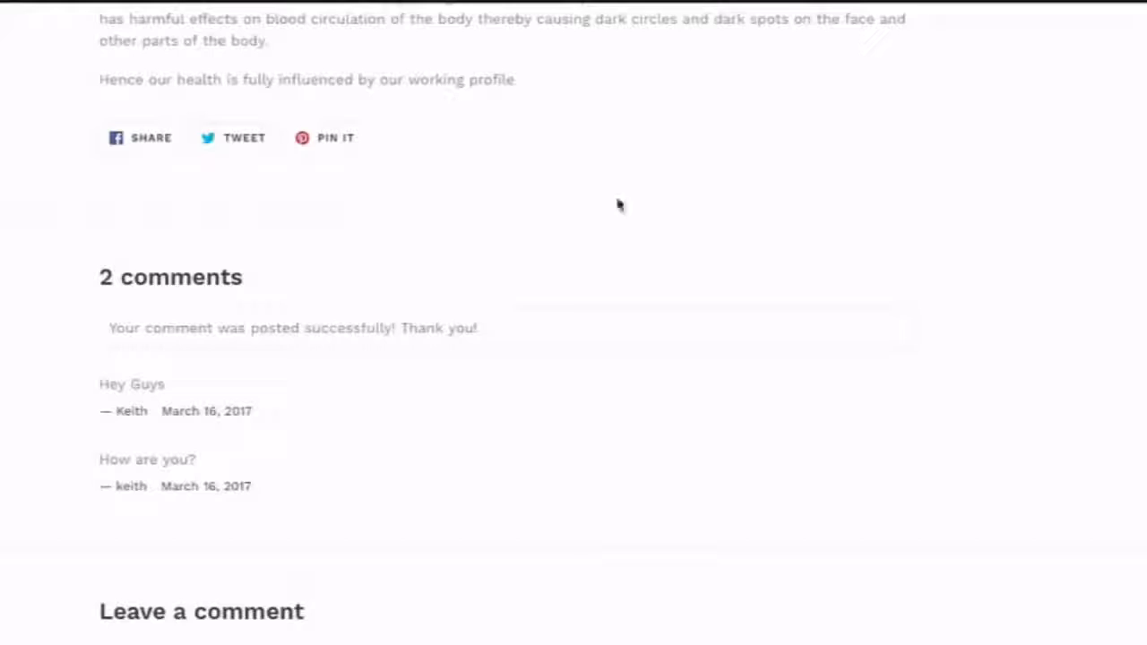
{"action": "scroll", "coordinate": [617, 202], "scroll_direction": "up", "scroll_amount": 10}
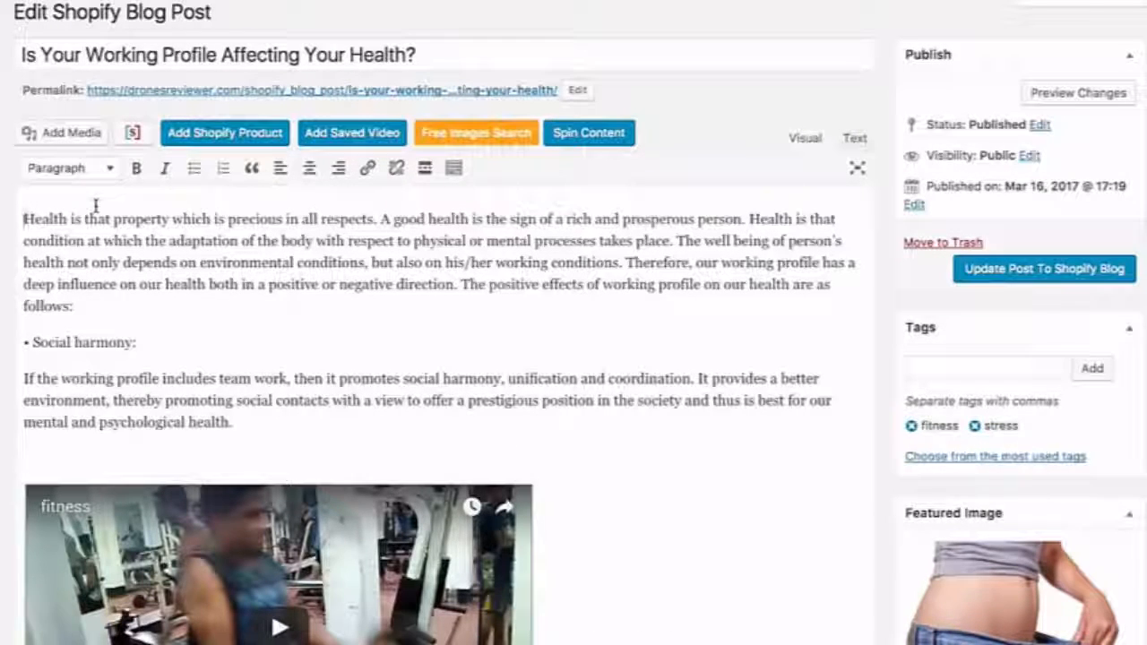
Insert the line "Made a change!" above the first paragraph of the Shopify blog post and update the post on the Shopify blog
{"action": "key", "text": "Return"}
{"action": "key", "text": "Up"}
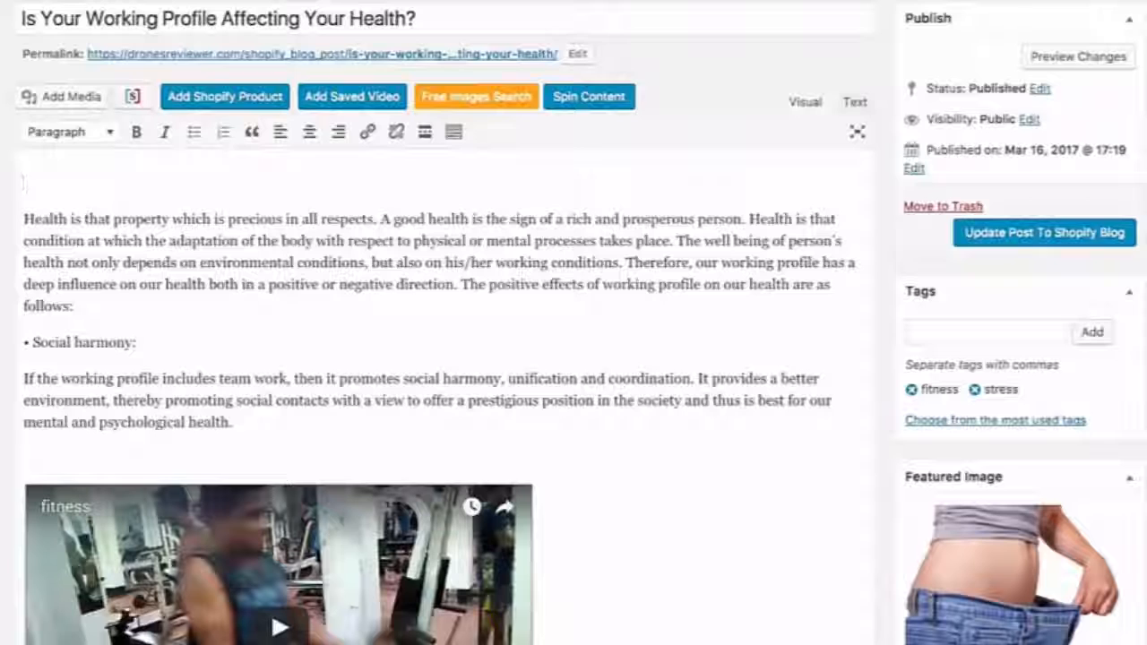
{"action": "type", "text": "Made a c"}
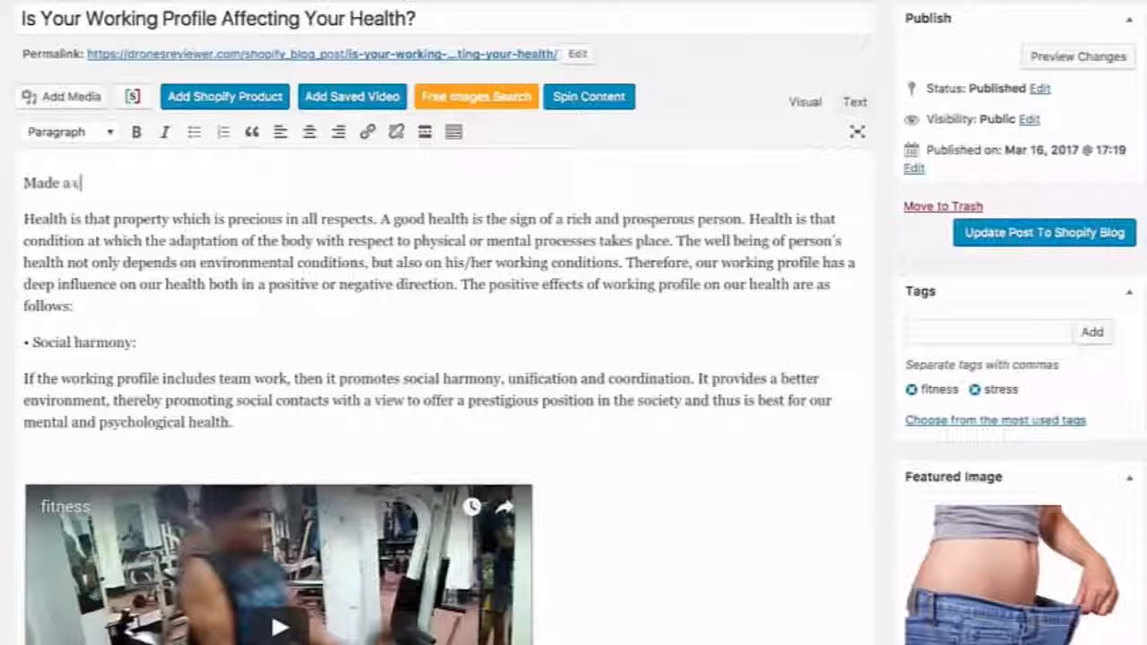
{"action": "type", "text": "hange!"}
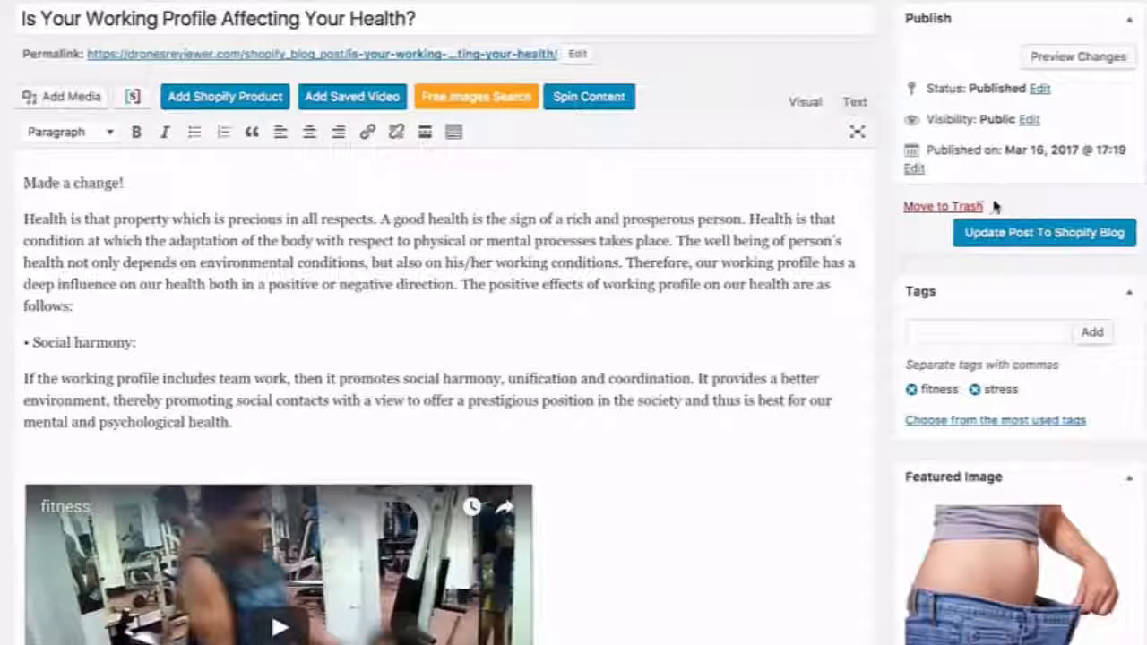
{"action": "left_click", "coordinate": [1008, 233]}
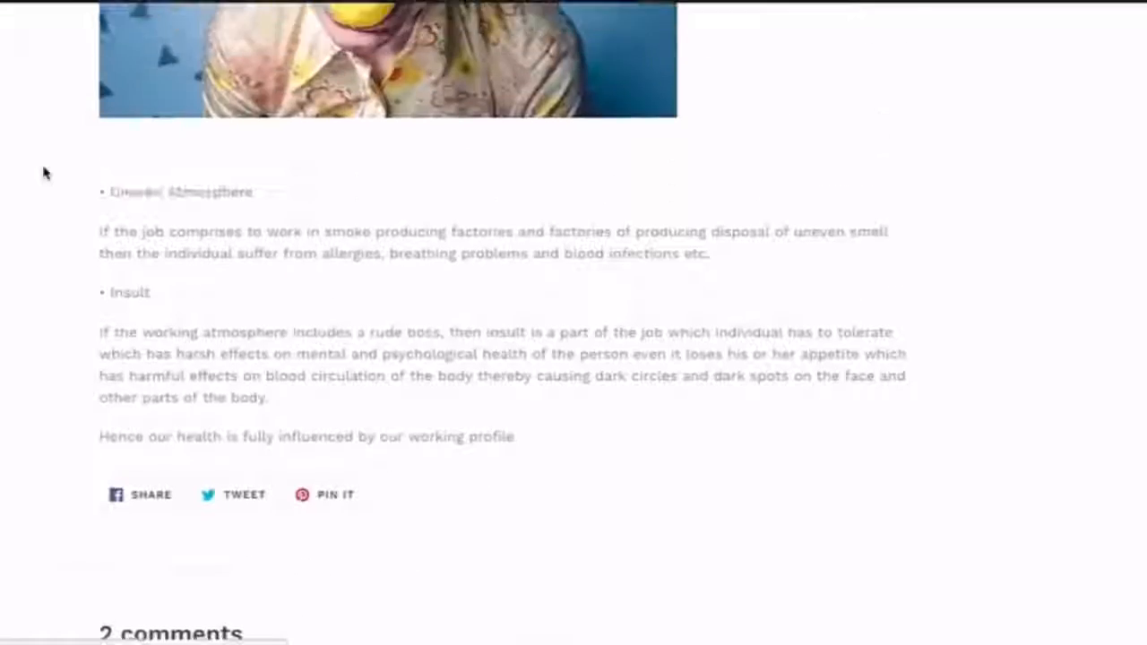
Check the opening line of the updated article on the Shopify store
{"action": "scroll", "coordinate": [45, 173], "scroll_direction": "up", "scroll_amount": 18}
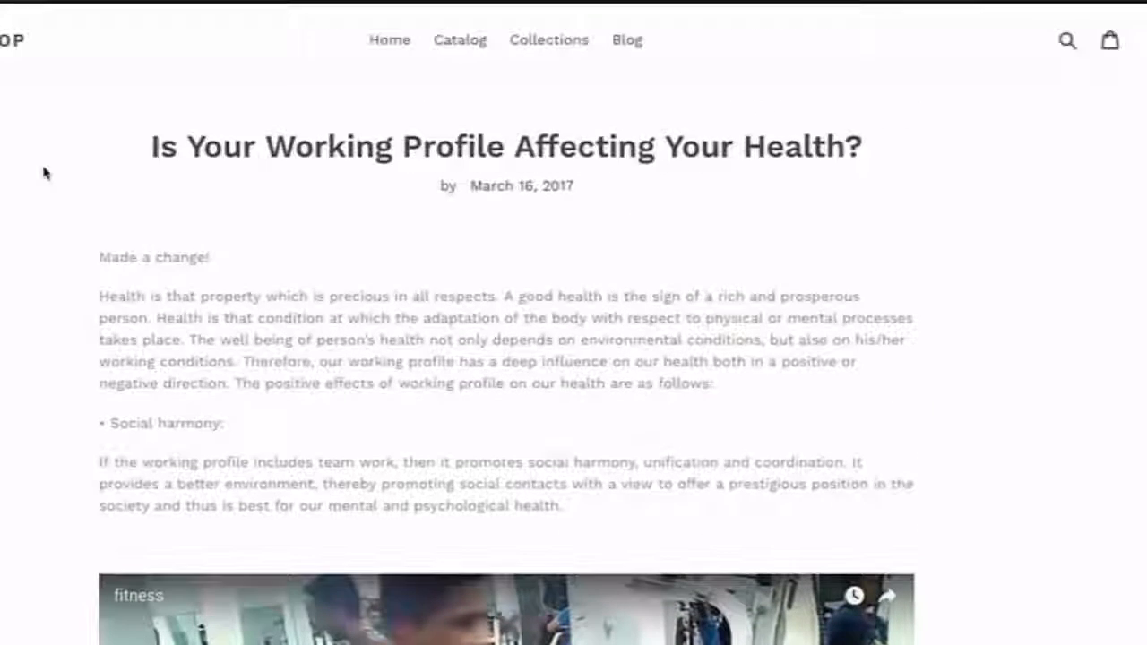
{"action": "left_click_drag", "start_coordinate": [102, 257], "coordinate": [271, 255]}
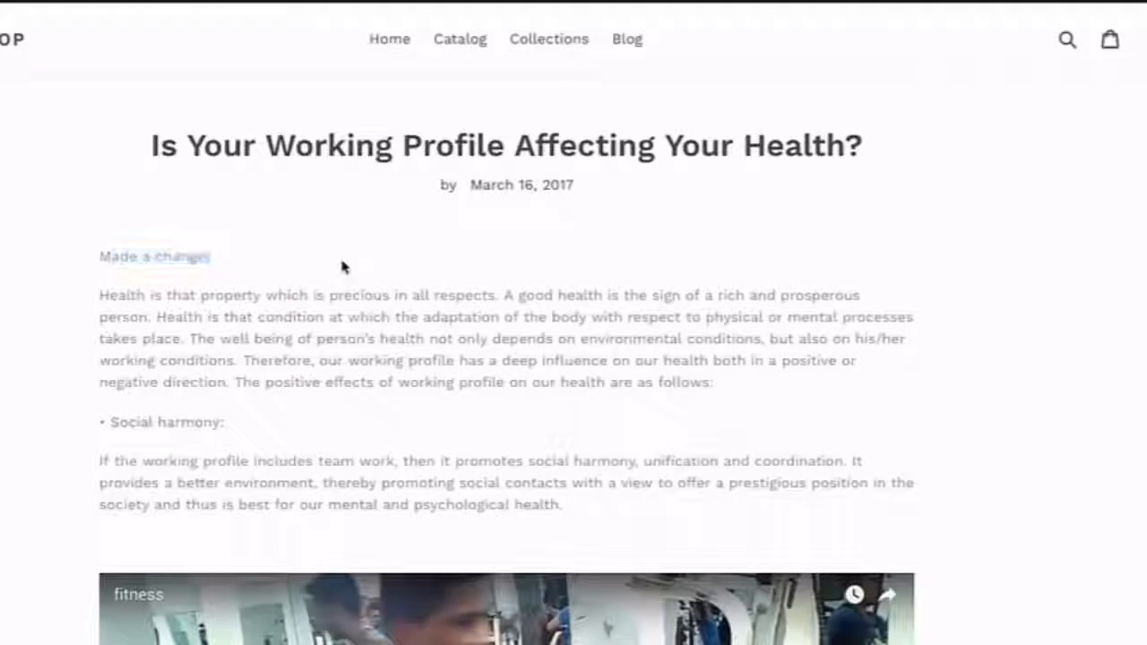